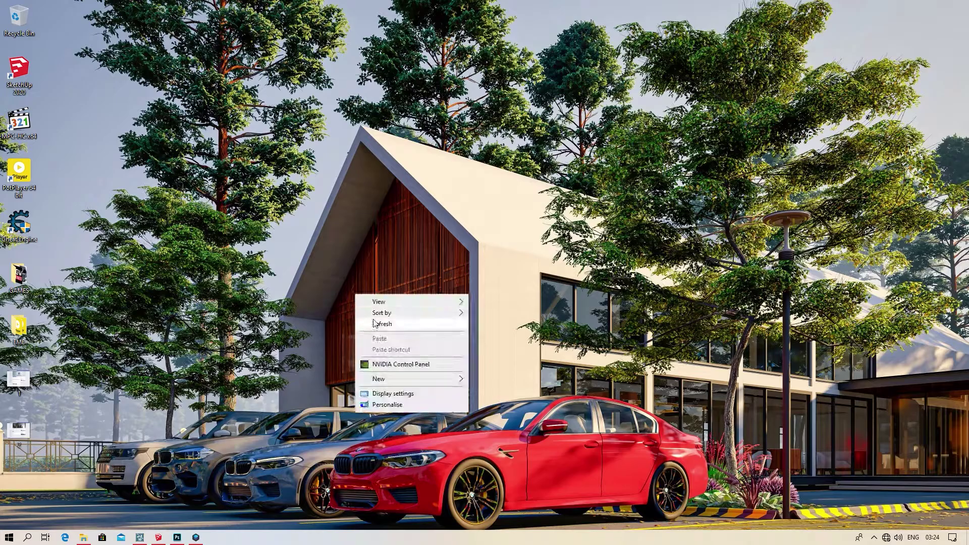
# - Restore the SketchUp house model and orbit to a low, street-level view of the facade and car
pyautogui.click(160, 538)
pyautogui.moveTo(379, 327)
pyautogui.mouseDown(button='middle')
pyautogui.moveTo(295, 277)
pyautogui.moveTo(512, 314)
pyautogui.moveTo(374, 281)
pyautogui.mouseUp(button='middle')
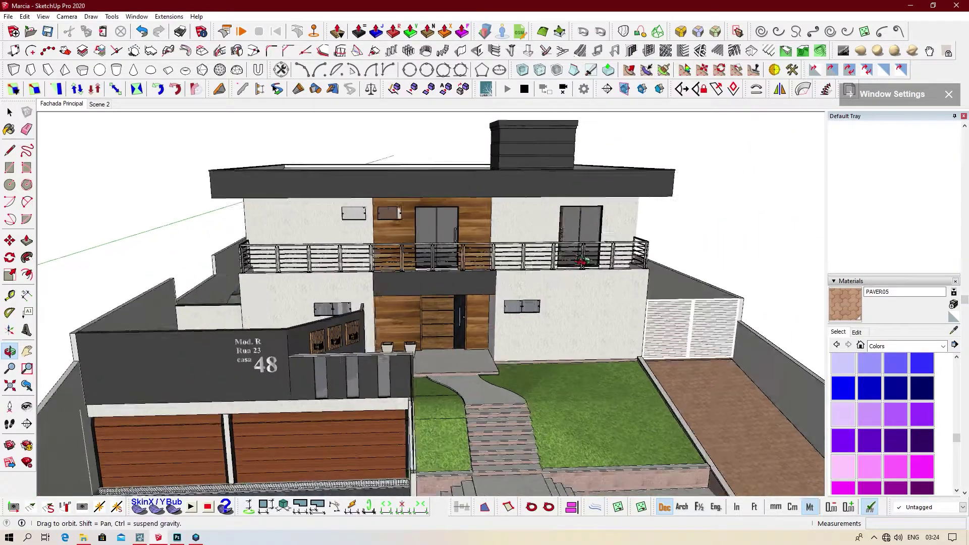
pyautogui.moveTo(374, 281)
pyautogui.mouseDown(button='middle')
pyautogui.moveTo(672, 269)
pyautogui.moveTo(524, 251)
pyautogui.moveTo(305, 273)
pyautogui.moveTo(434, 302)
pyautogui.moveTo(566, 313)
pyautogui.moveTo(549, 293)
pyautogui.mouseUp(button='middle')
pyautogui.scroll(2, 565, 313)
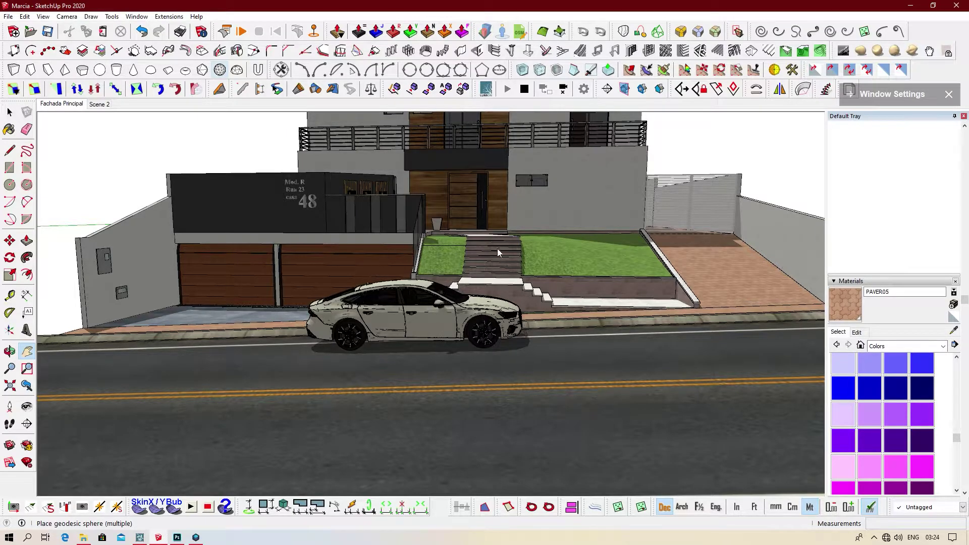
pyautogui.keyDown('shift'); pyautogui.moveTo(498, 248); pyautogui.dragTo(495, 248, button='middle'); pyautogui.keyUp('shift')
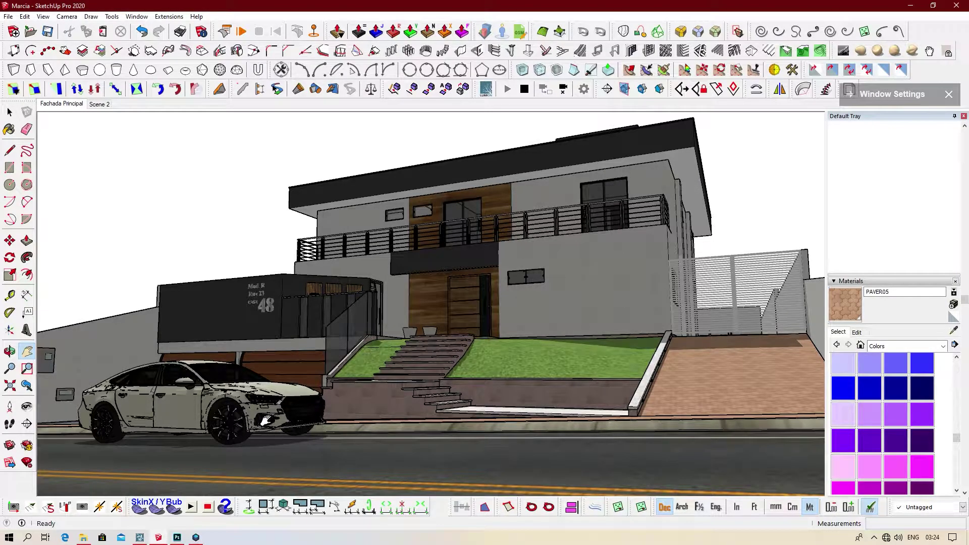
# - Switch the camera to Two-Point Perspective and pan so the house and car fill the frame
pyautogui.click(65, 16)
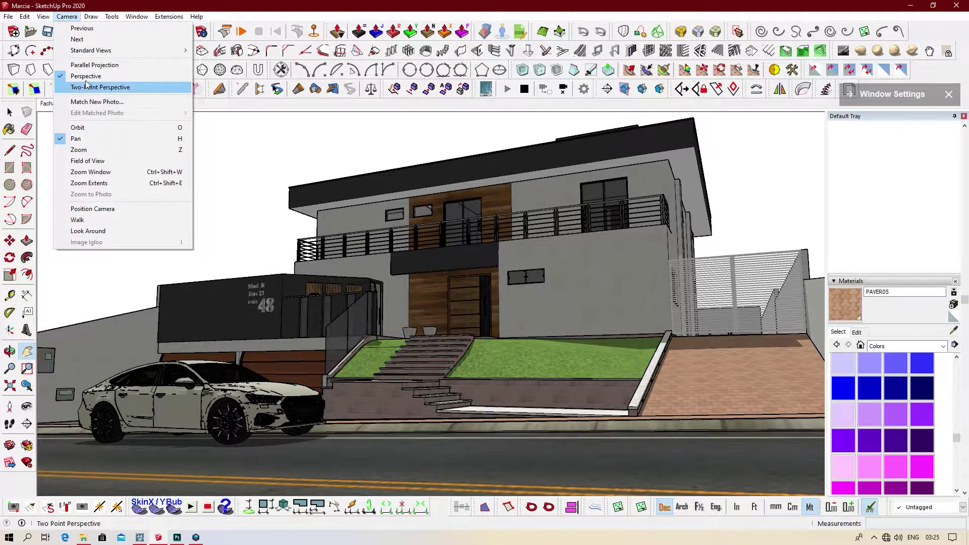
pyautogui.click(89, 88)
pyautogui.moveTo(205, 178)
pyautogui.mouseDown()
pyautogui.moveTo(174, 225)
pyautogui.moveTo(175, 254)
pyautogui.mouseUp()
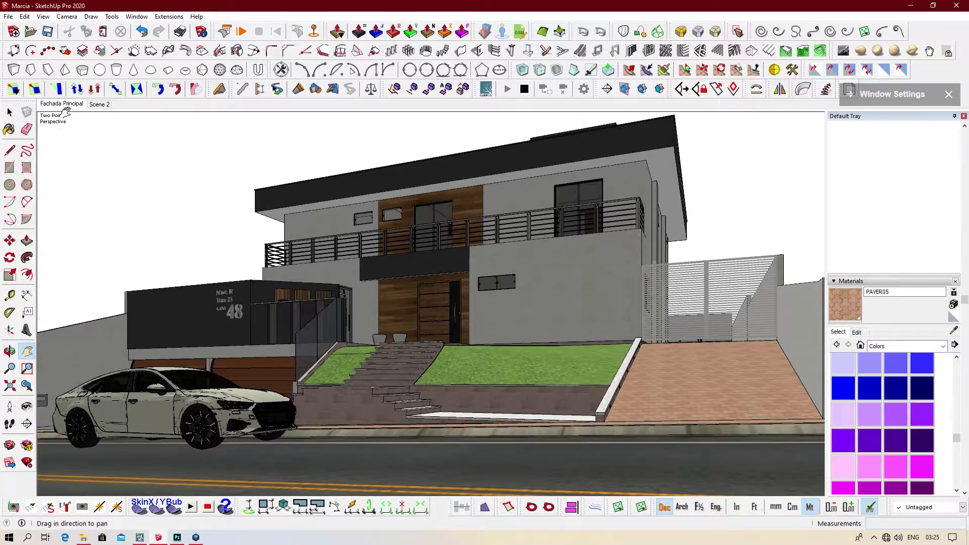
# - Update the Fachada Principal scene with the current facade view
pyautogui.rightClick(67, 107)
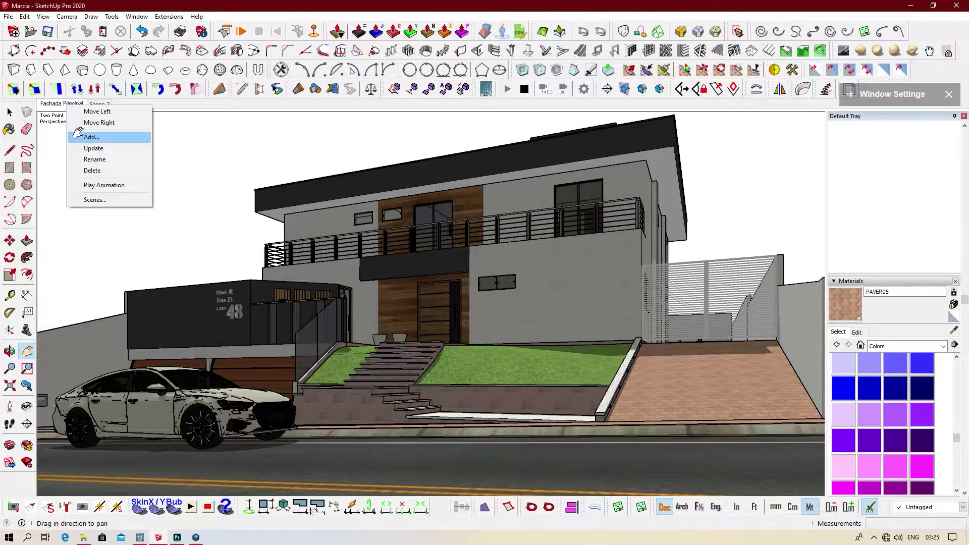
pyautogui.click(106, 147)
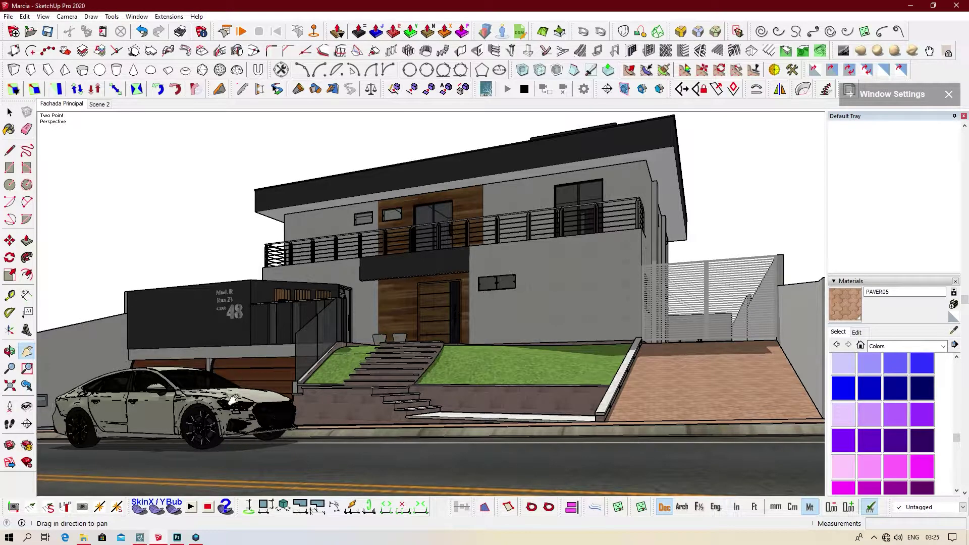
pyautogui.click(140, 538)
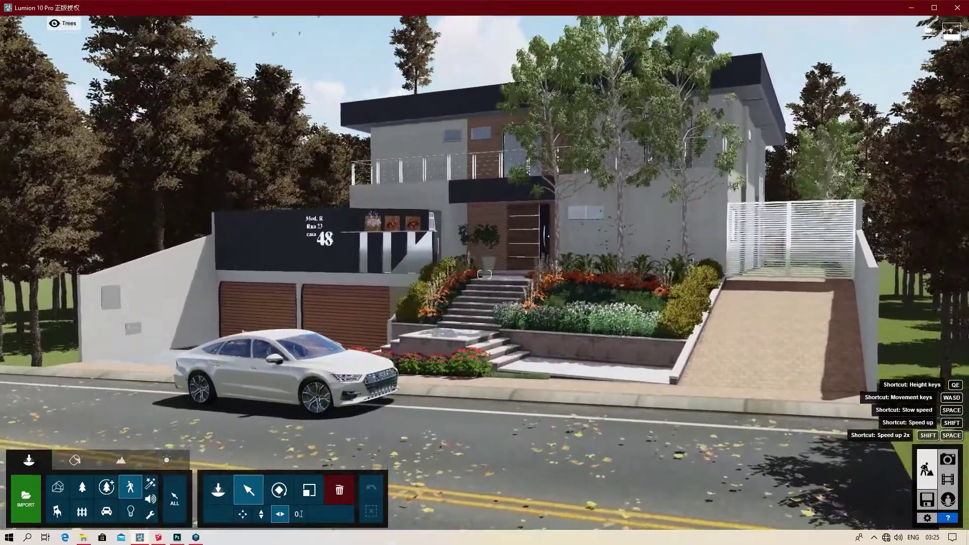
# - Fly the Lumion camera down toward the road and closer to the car and house
pyautogui.moveTo(484, 273); pyautogui.dragTo(485, 353, button='right')
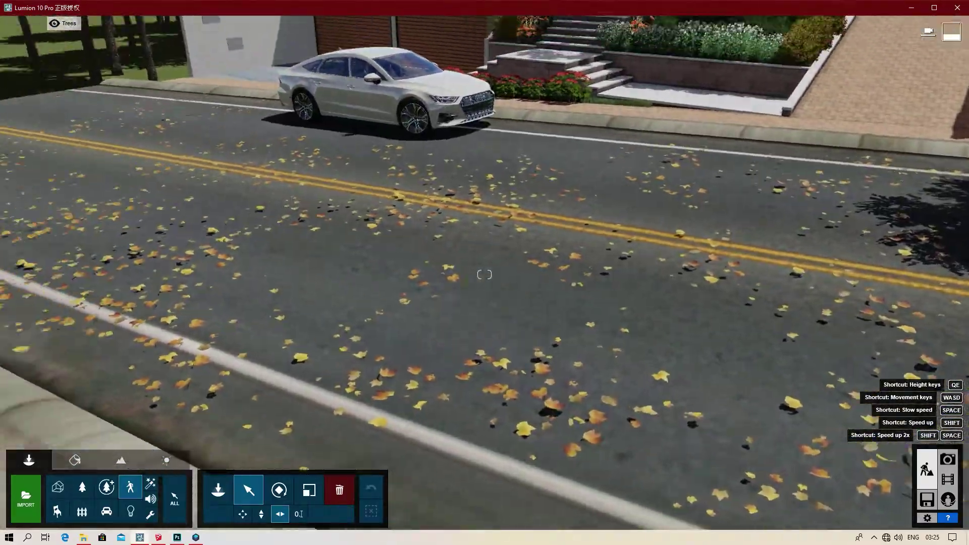
pyautogui.moveTo(485, 274); pyautogui.dragTo(485, 212, button='right')
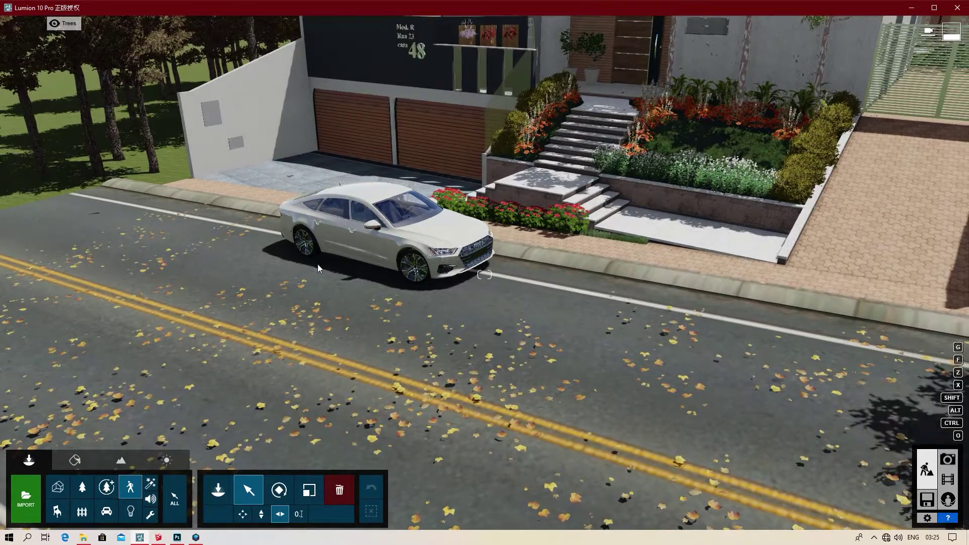
pyautogui.moveTo(374, 266); pyautogui.dragTo(375, 247, button='right')
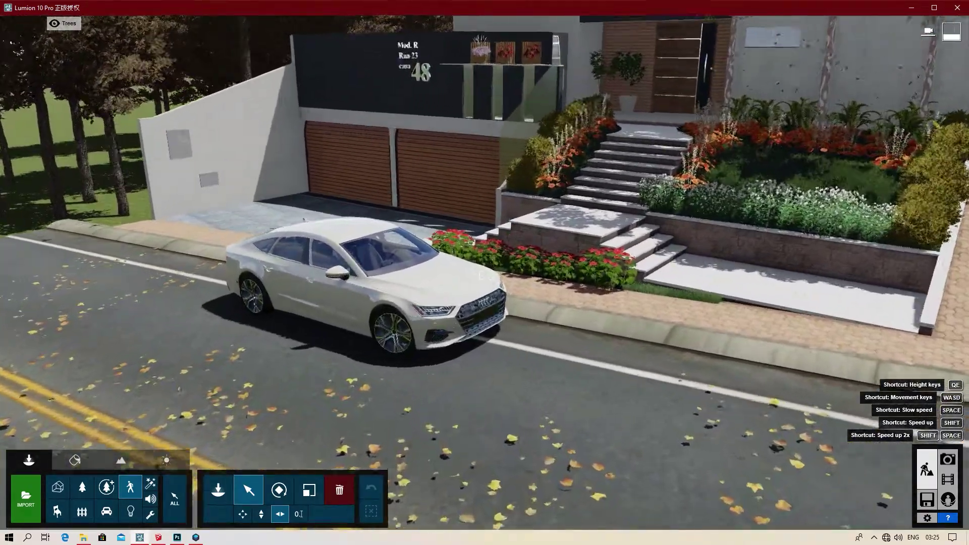
pyautogui.moveTo(479, 276); pyautogui.dragTo(485, 275, button='right')
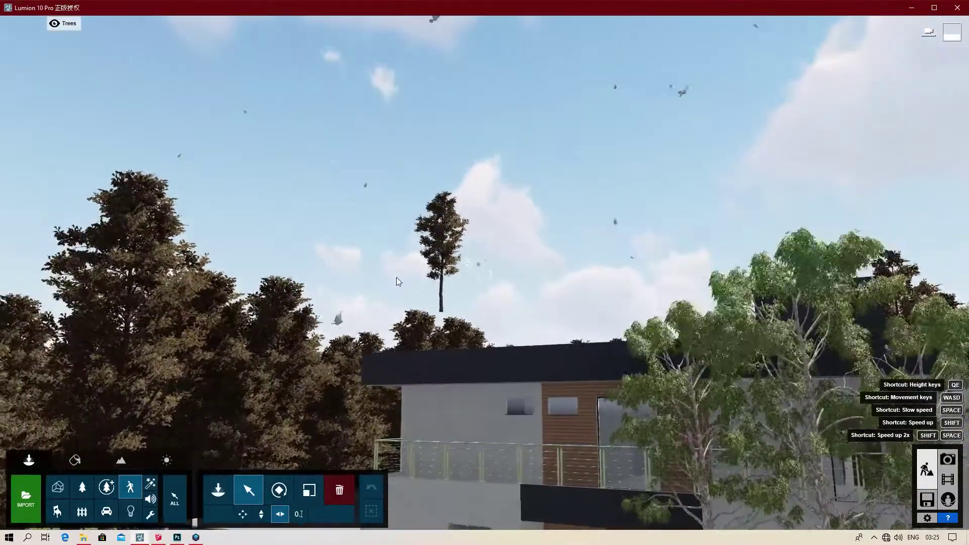
# - Tilt down to the house and move close to the front wall, trees and flower bed
pyautogui.moveTo(486, 331)
pyautogui.mouseDown(button='right')
pyautogui.moveTo(486, 353)
pyautogui.moveTo(508, 354)
pyautogui.mouseUp(button='right')
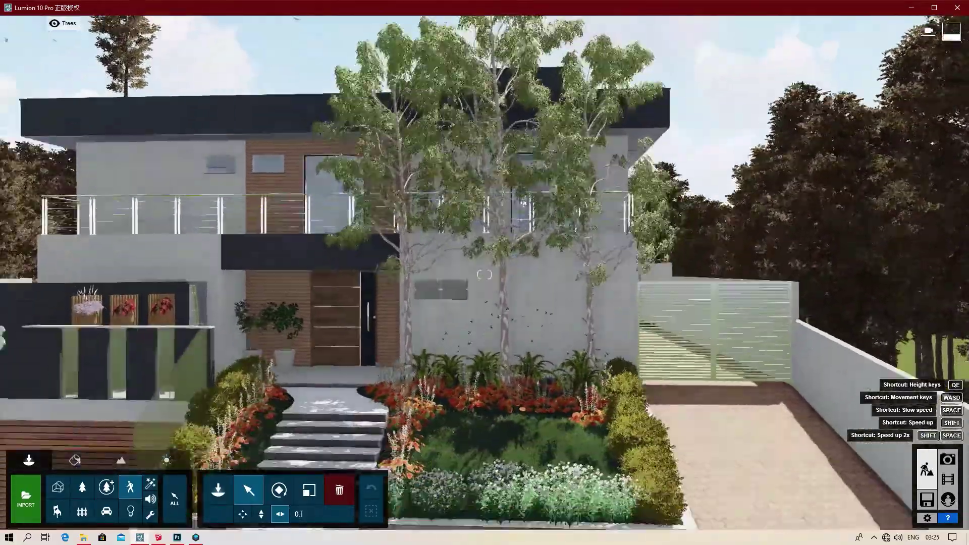
pyautogui.press('s')
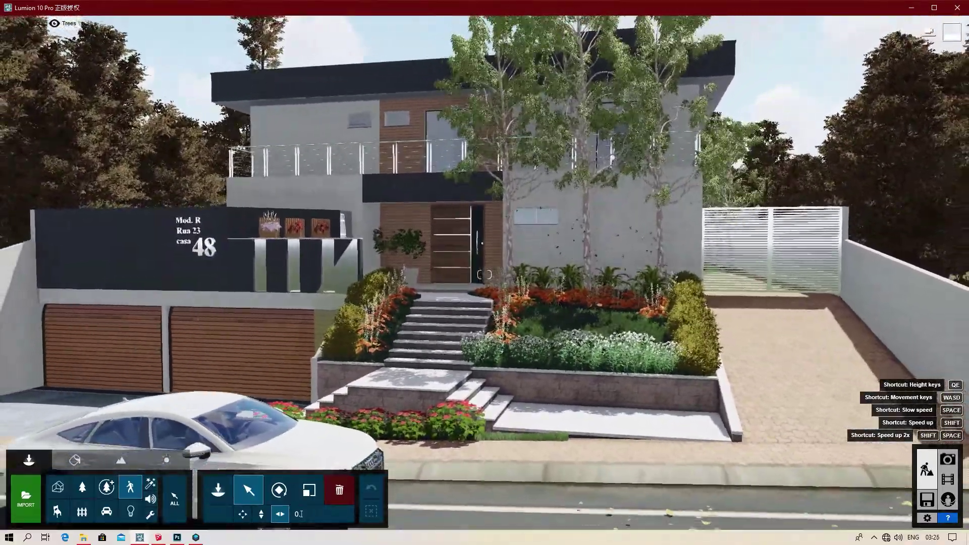
pyautogui.press('w')
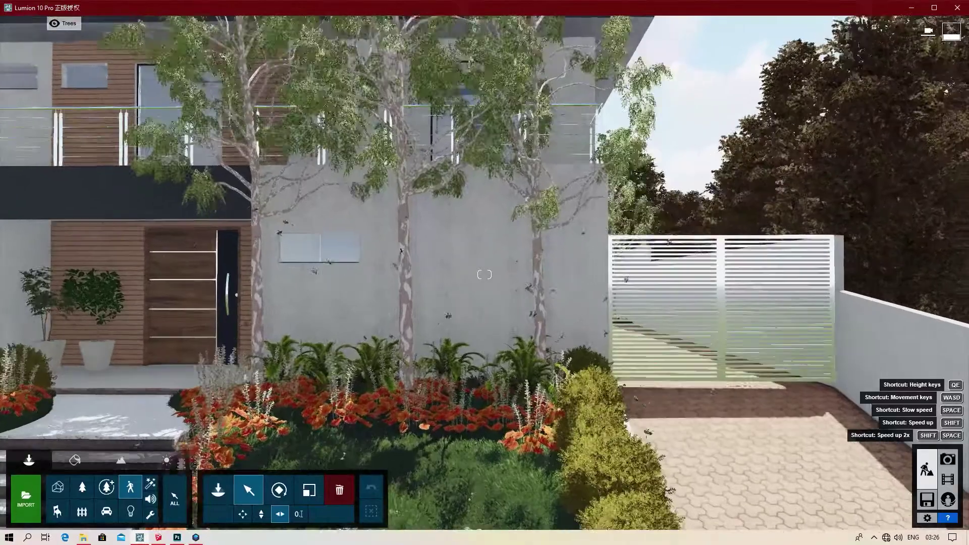
pyautogui.press('w')
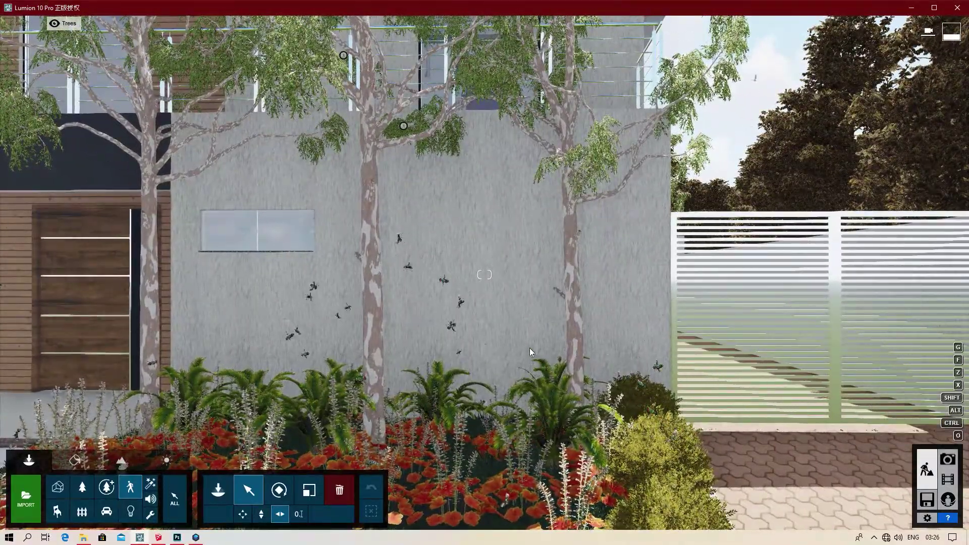
pyautogui.press('w')
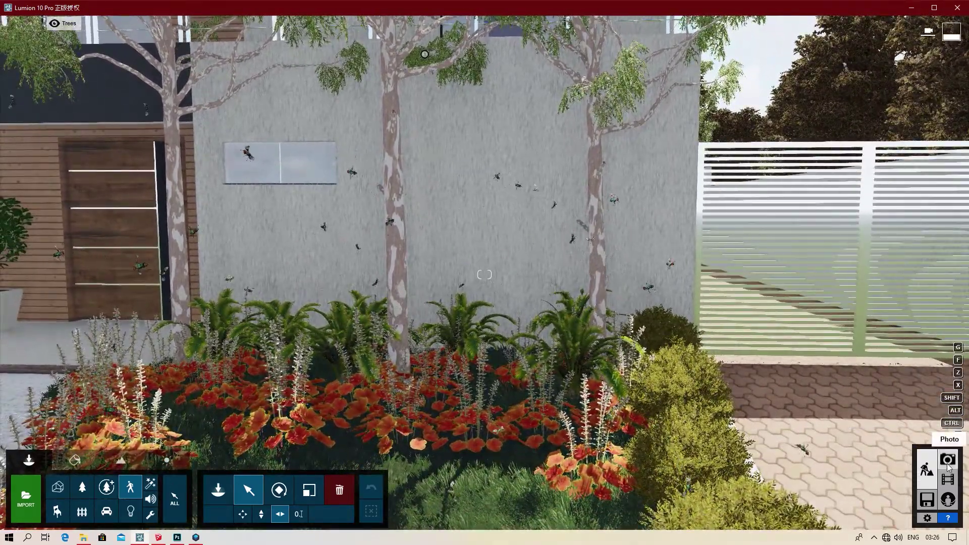
# - In Photo mode, give photo 1 a new Real Skies sky with brightness 1.5
pyautogui.click(948, 460)
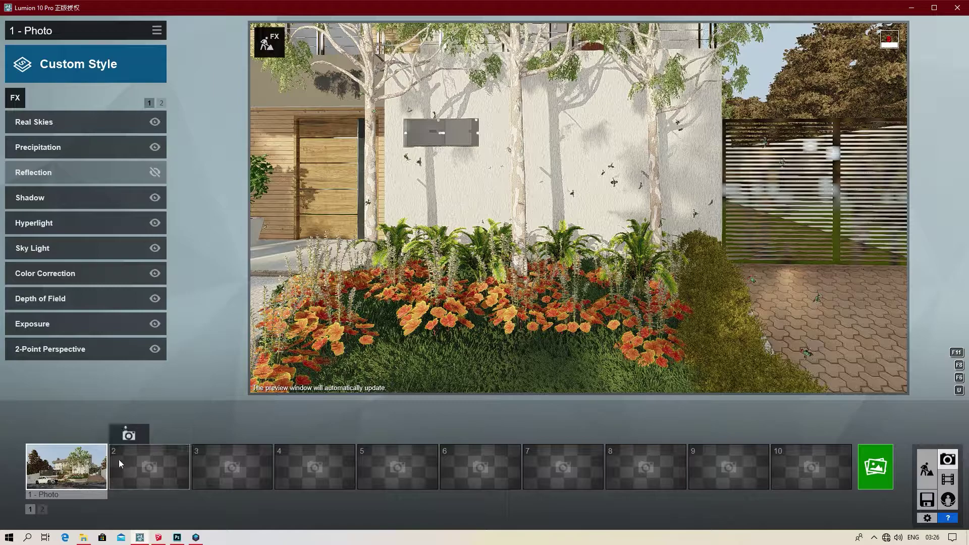
pyautogui.click(97, 469)
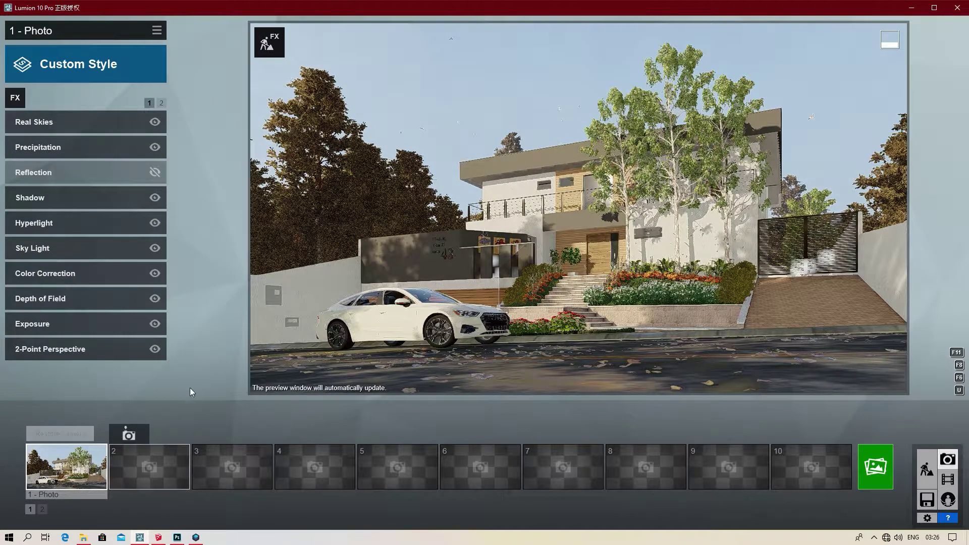
pyautogui.click(95, 126)
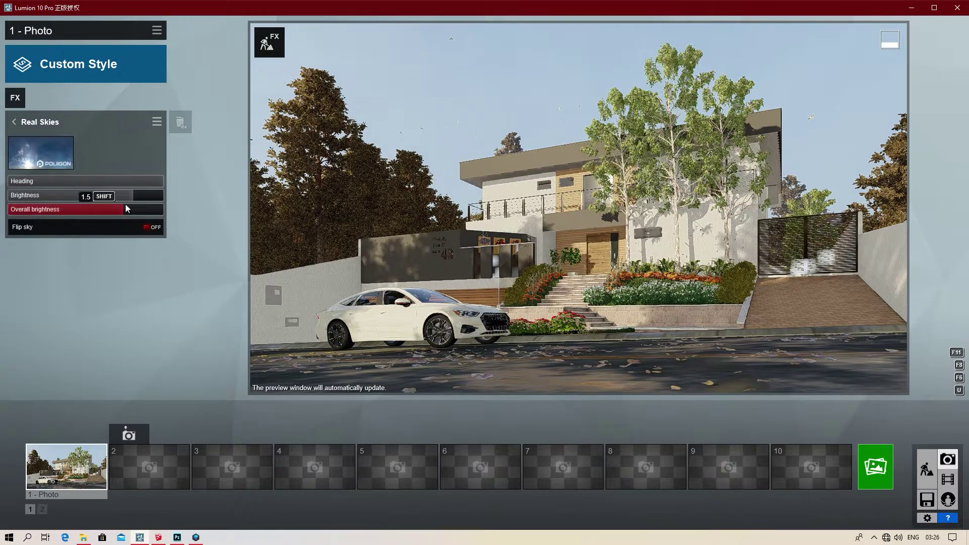
pyautogui.click(55, 163)
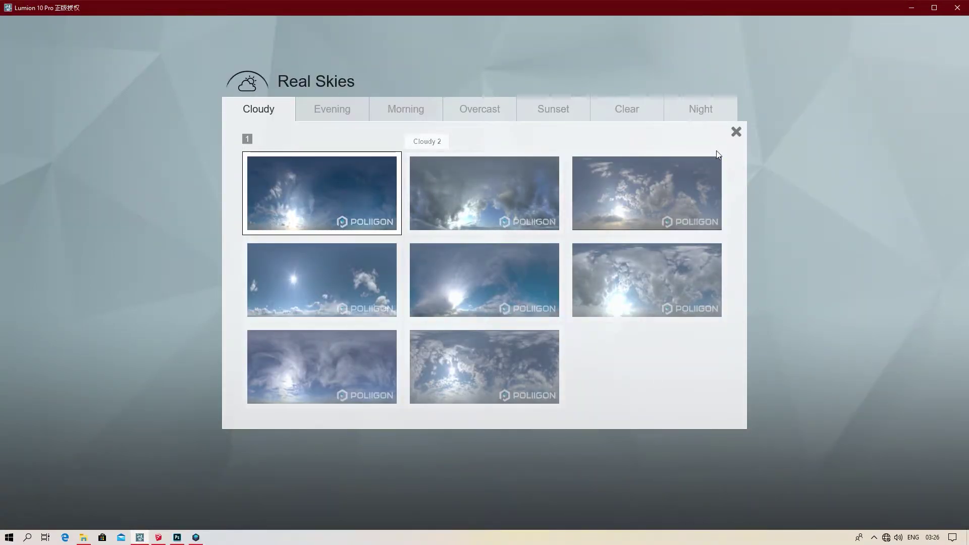
pyautogui.click(736, 132)
pyautogui.moveTo(130, 196); pyautogui.dragTo(135, 197)
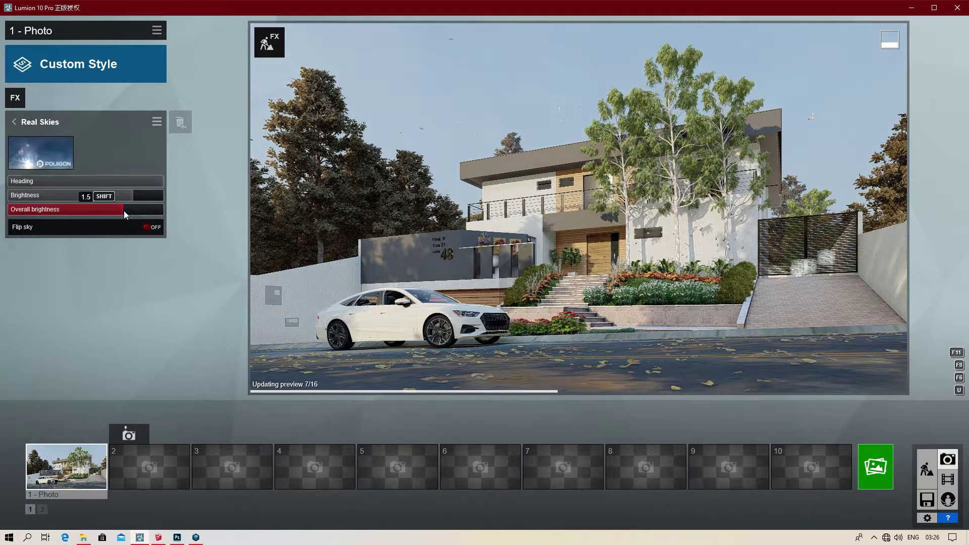
# - Set the Precipitation effect's phase to about 0.4
pyautogui.click(15, 125)
pyautogui.click(81, 147)
pyautogui.moveTo(63, 150); pyautogui.dragTo(60, 154)
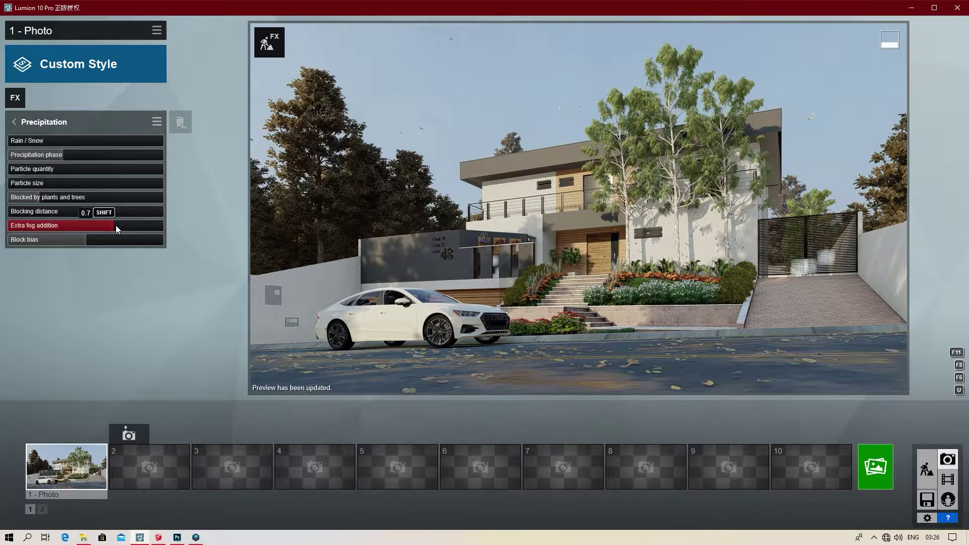
pyautogui.click(14, 122)
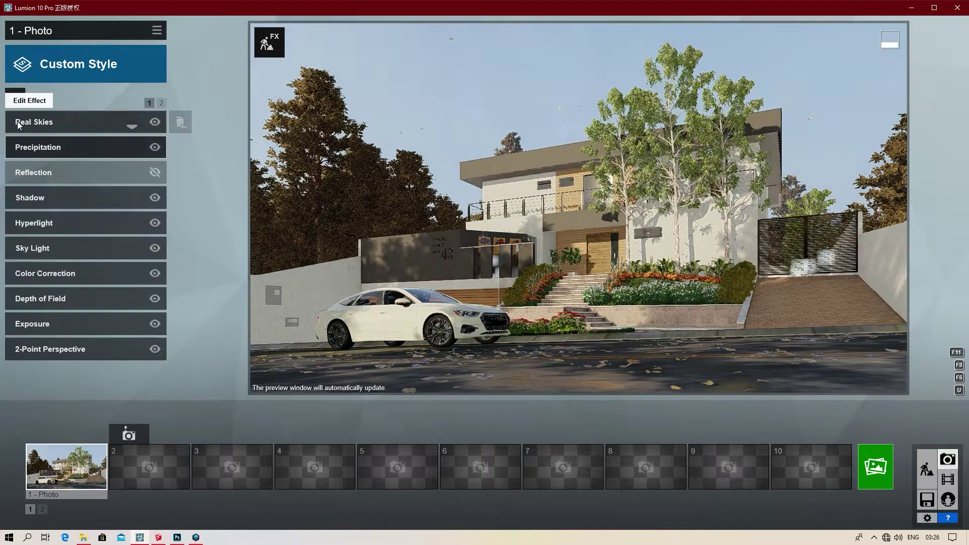
# - Set the Shadow effect's sun range to 0.3 and check the Hyperlight settings
pyautogui.click(66, 198)
pyautogui.click(70, 137)
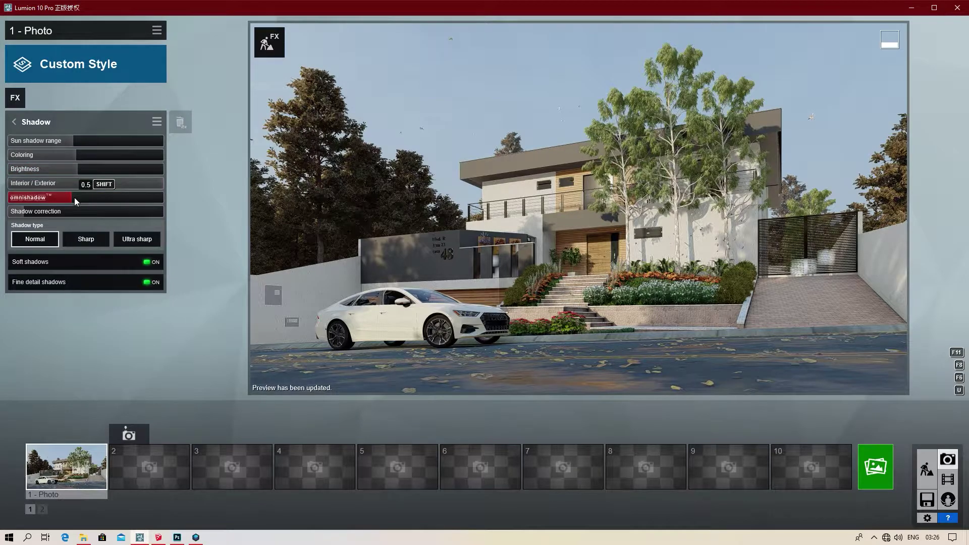
pyautogui.click(13, 123)
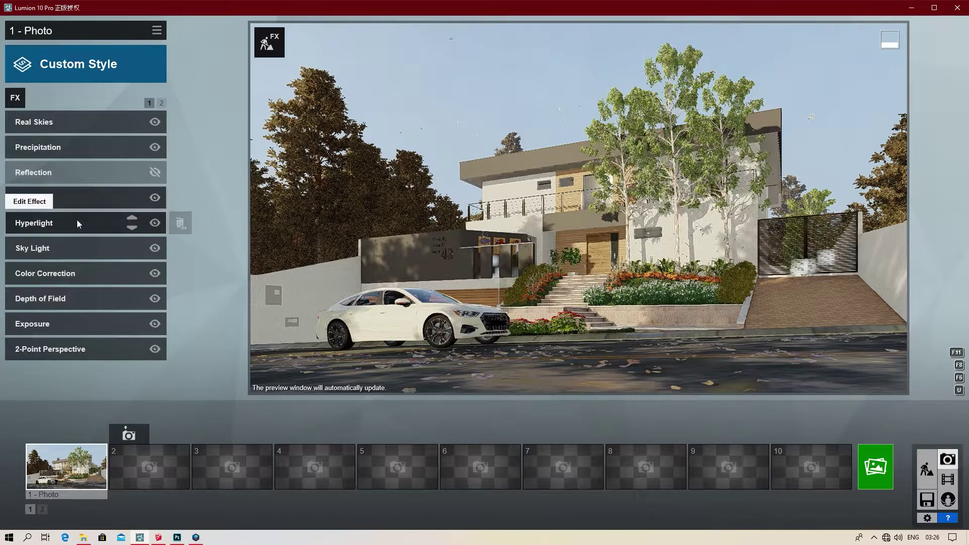
pyautogui.click(77, 219)
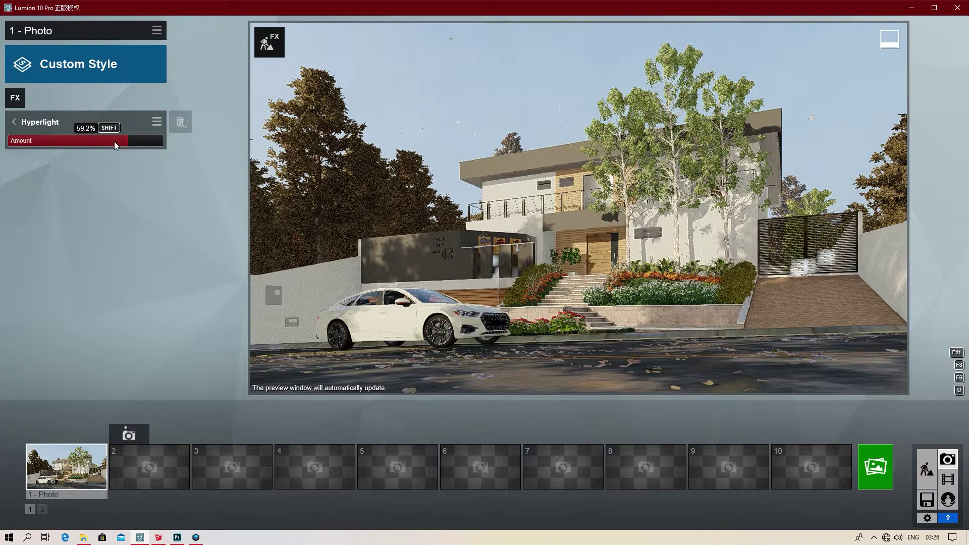
pyautogui.click(15, 122)
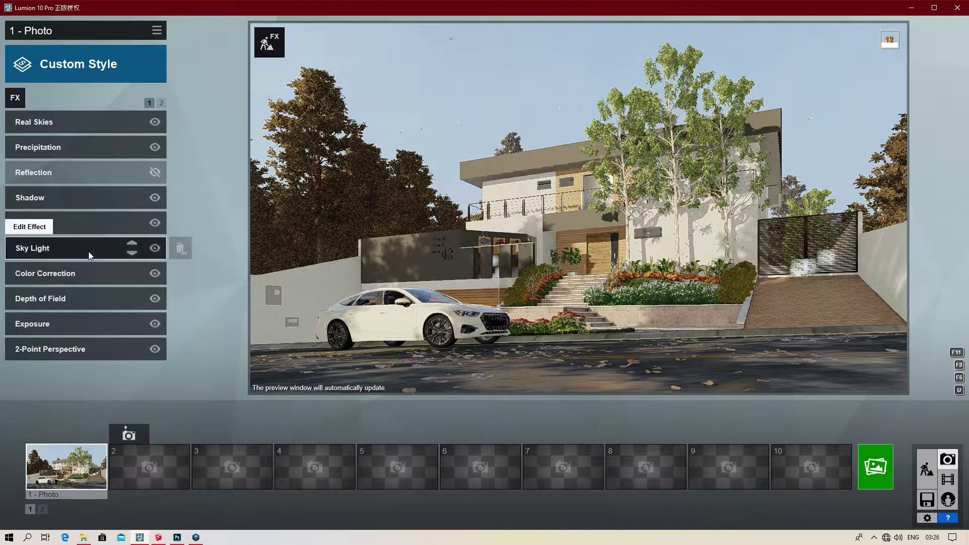
# - Set Sky Light brightness to 1.2 and Color Correction temperature to 0.0
pyautogui.click(89, 251)
pyautogui.click(117, 146)
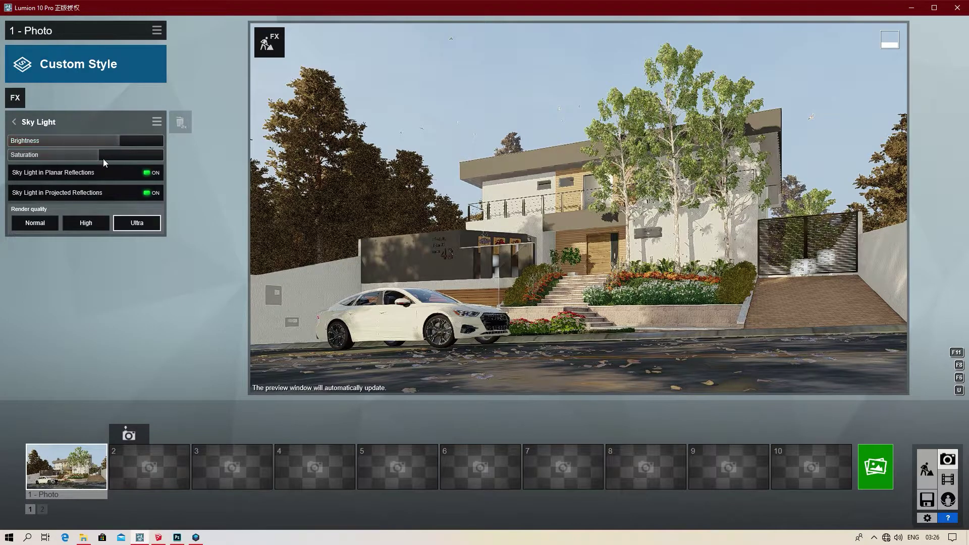
pyautogui.click(14, 122)
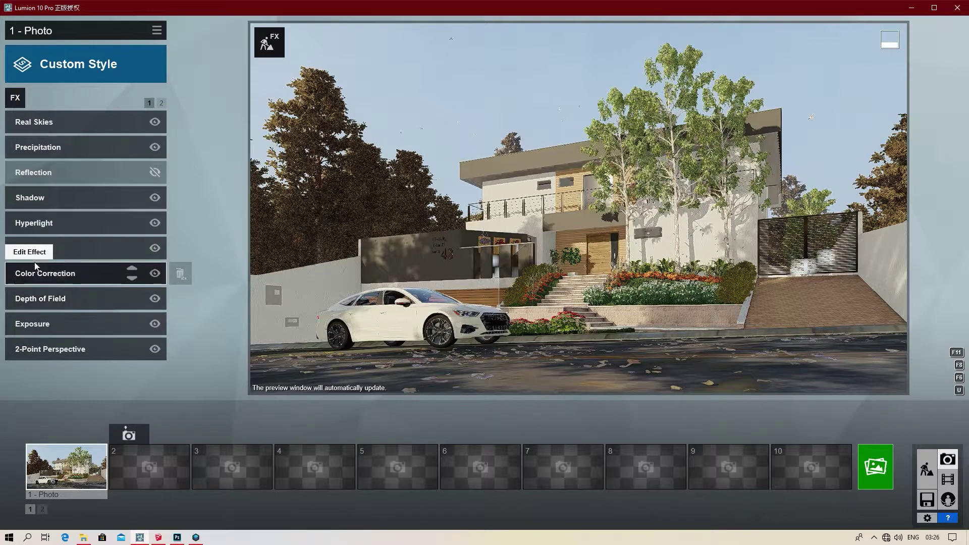
pyautogui.click(80, 271)
pyautogui.moveTo(109, 143)
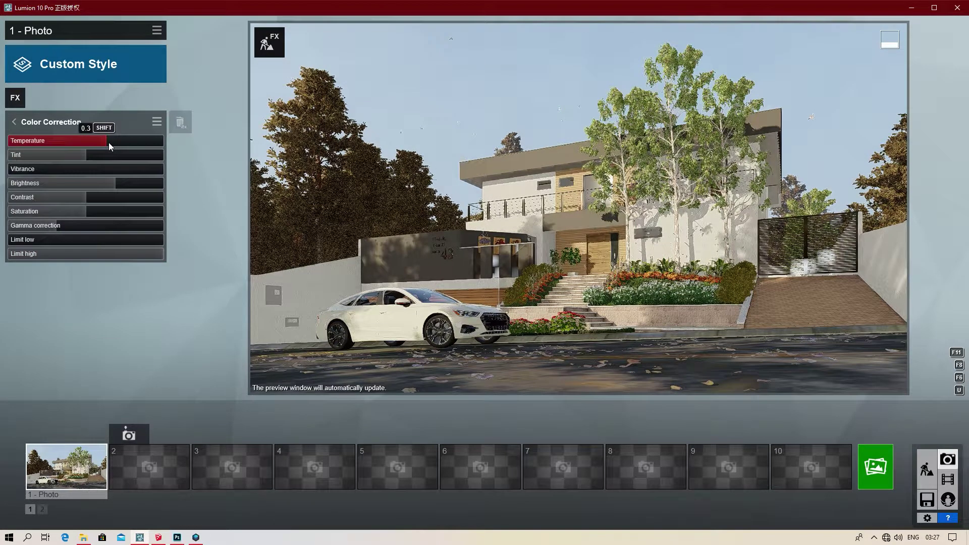
pyautogui.moveTo(108, 142); pyautogui.dragTo(87, 159)
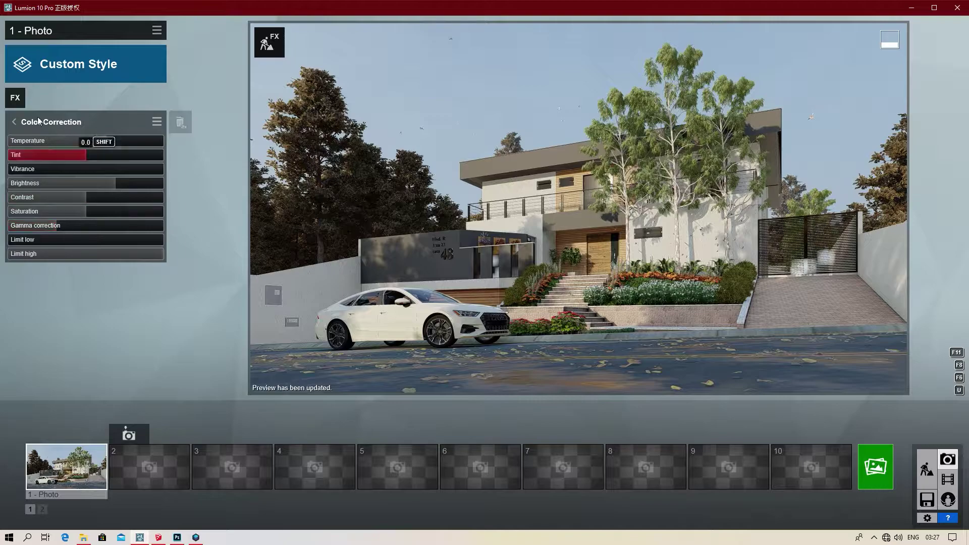
pyautogui.click(14, 122)
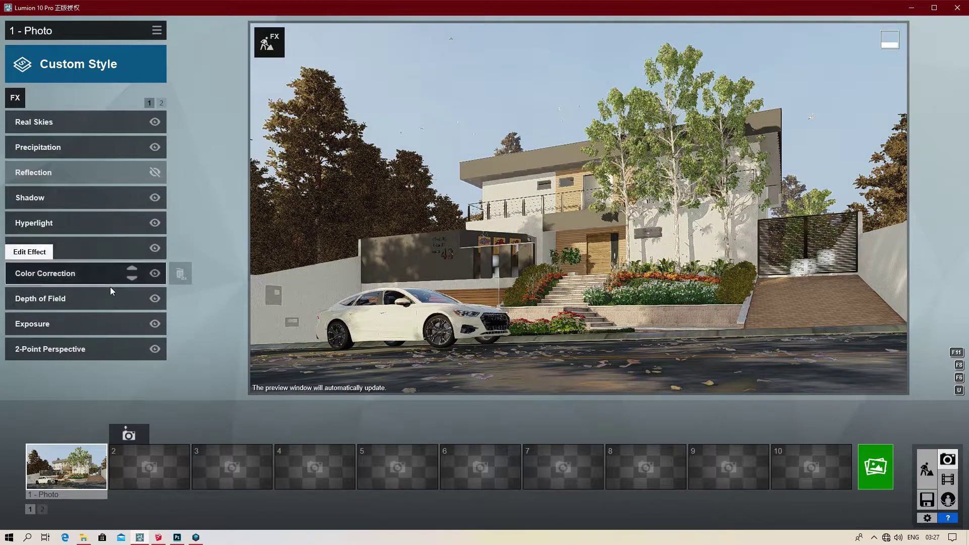
# - Review Depth of Field, Exposure and Sharpen, then enable Reflection so the road looks wet
pyautogui.click(69, 302)
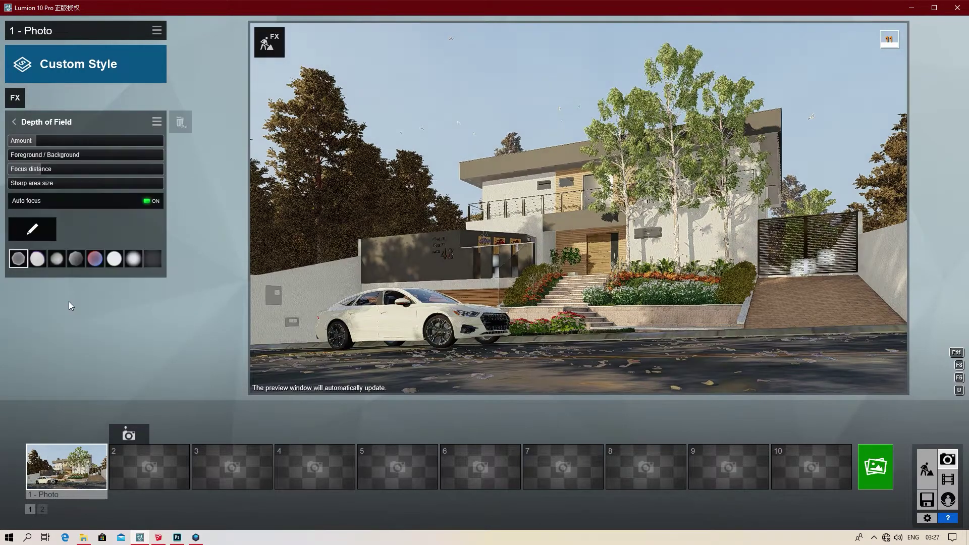
pyautogui.click(13, 122)
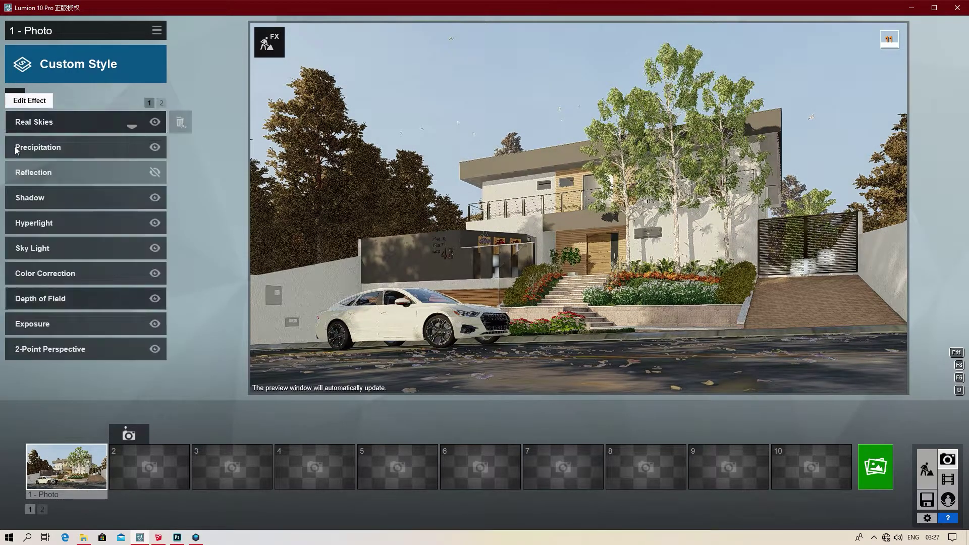
pyautogui.click(78, 329)
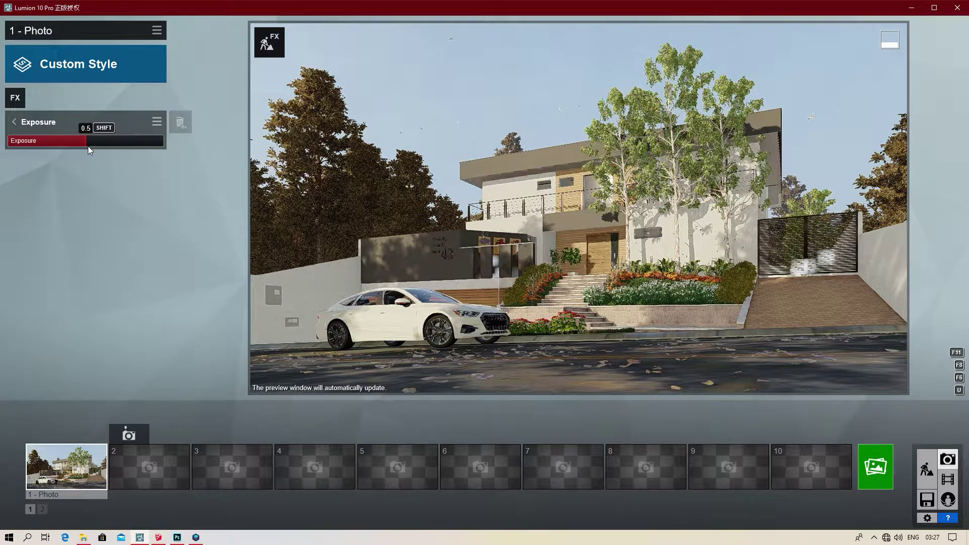
pyautogui.click(15, 122)
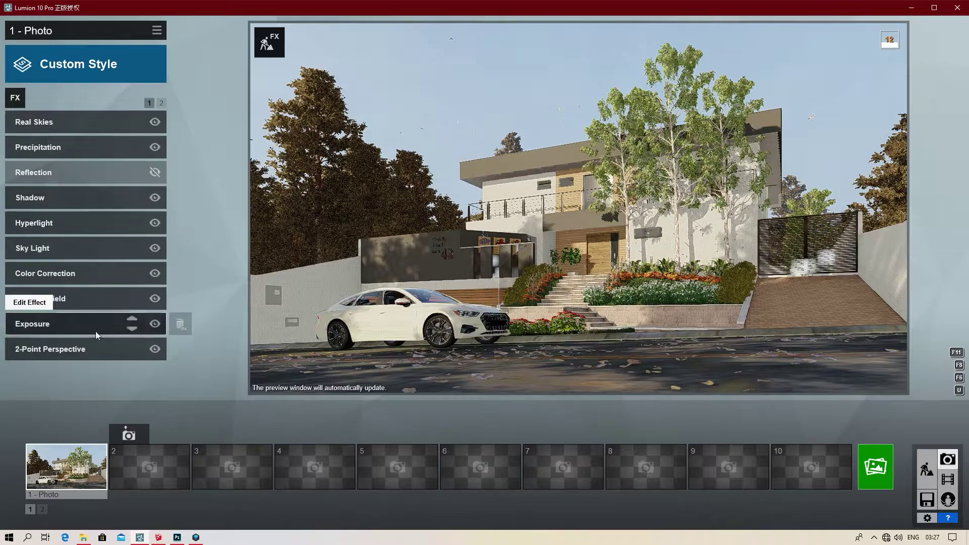
pyautogui.click(161, 102)
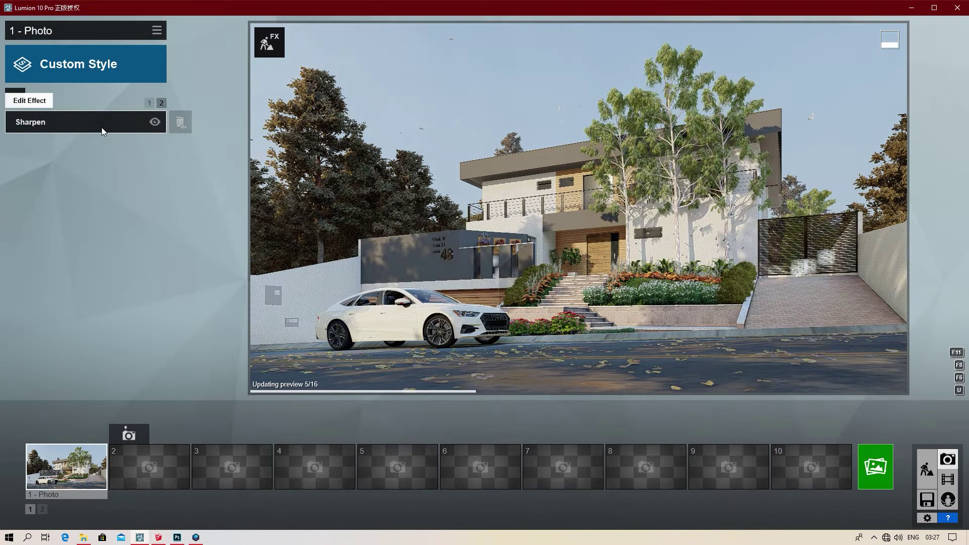
pyautogui.click(102, 127)
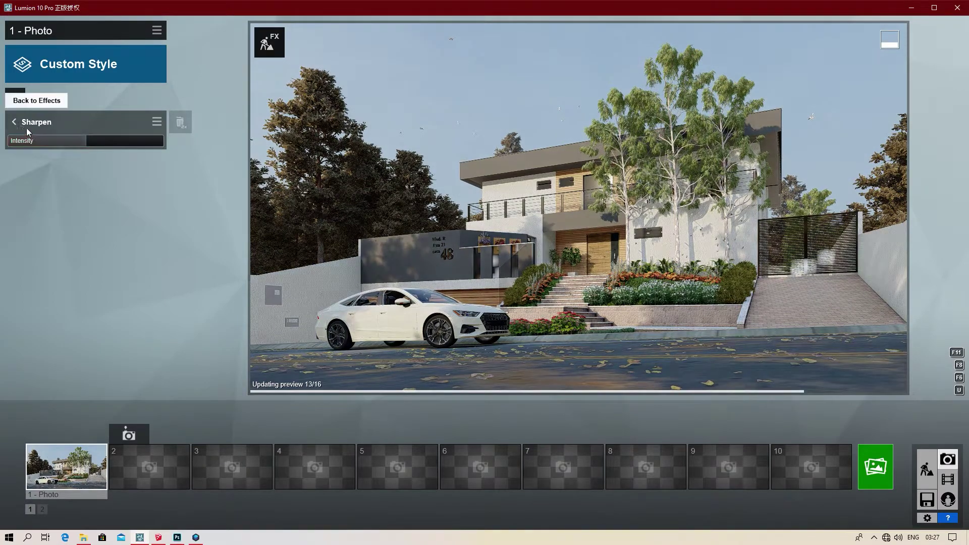
pyautogui.click(14, 123)
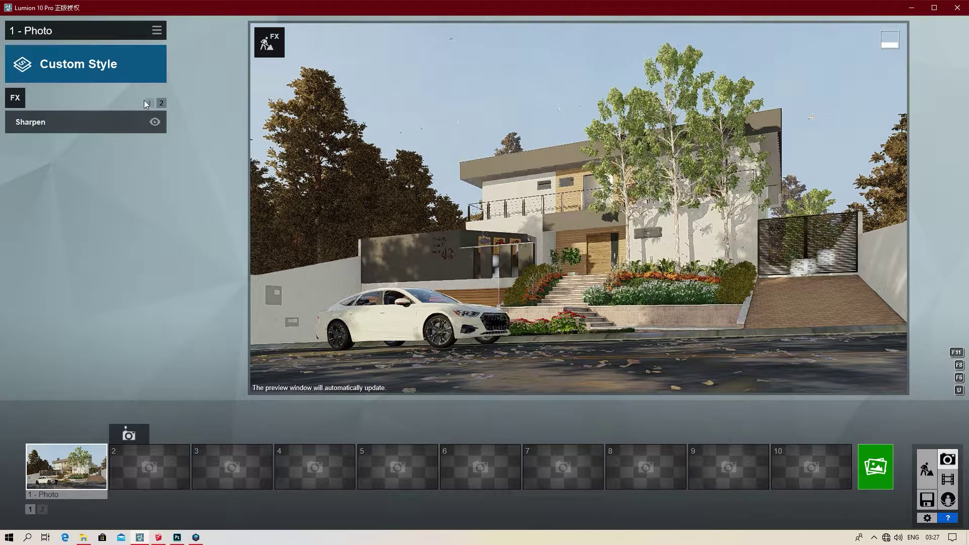
pyautogui.click(148, 103)
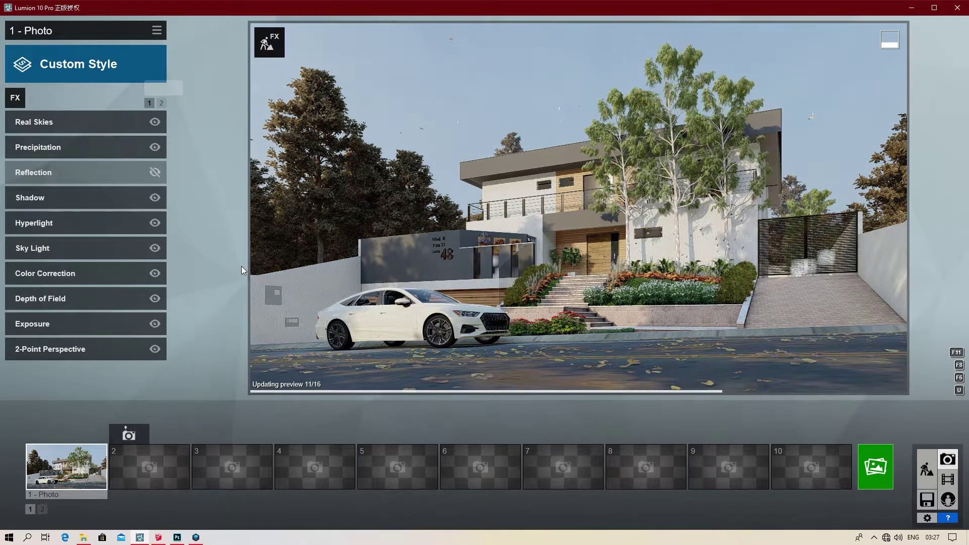
pyautogui.click(158, 174)
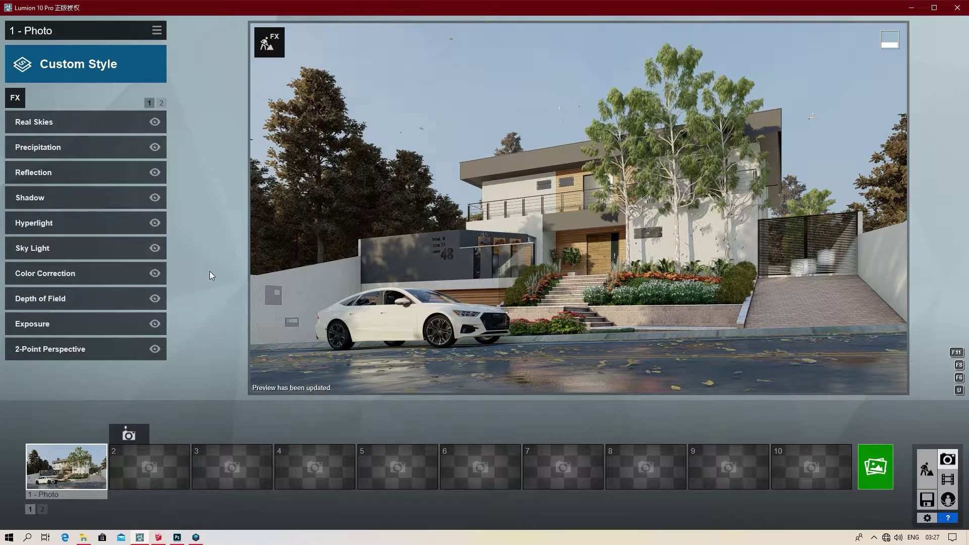
pyautogui.click(882, 468)
# - Render photo 1 at Print 3840x2160 as a JPG named 1 in the Render folder
pyautogui.click(536, 406)
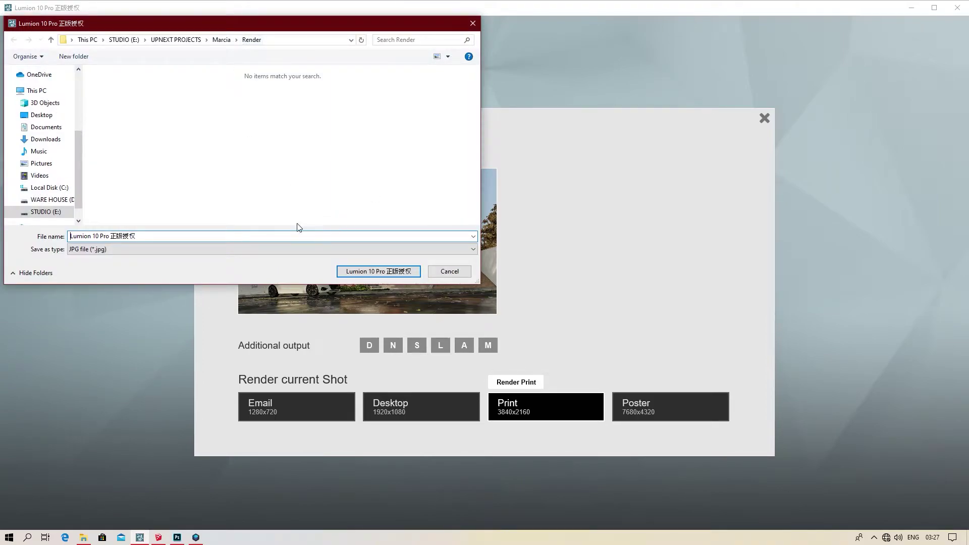
pyautogui.moveTo(279, 237); pyautogui.dragTo(73, 234)
pyautogui.write('1')
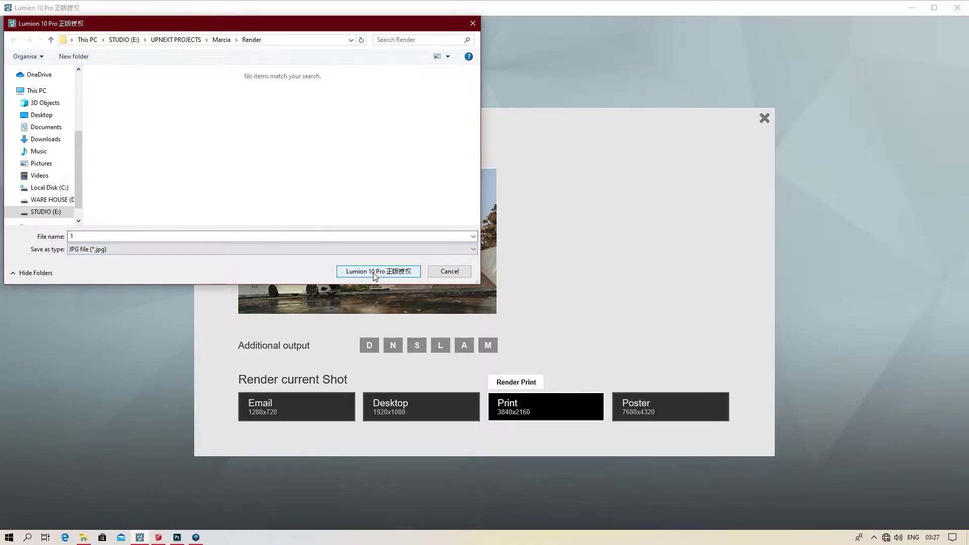
pyautogui.click(374, 272)
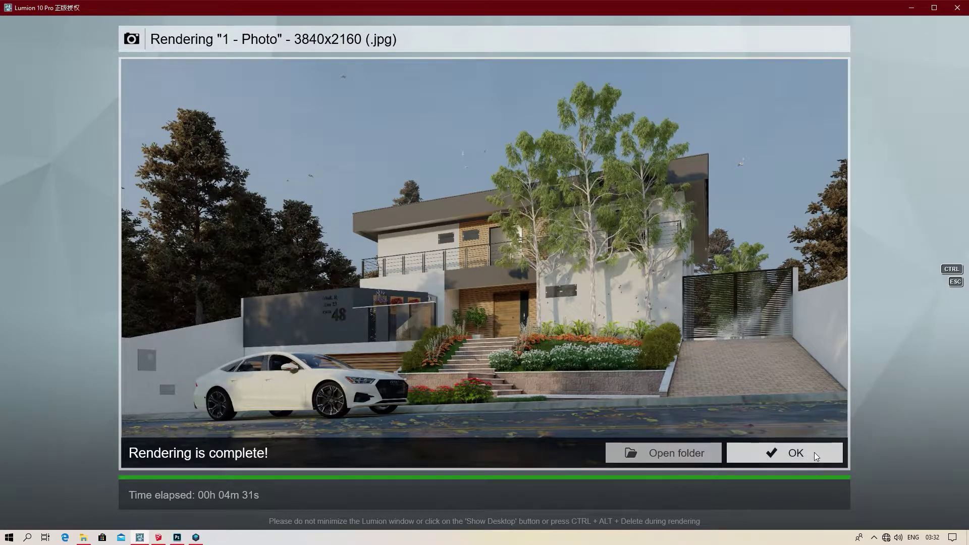
# - Wait for the 3840x2160 render to finish and dismiss the completion notice
pyautogui.click(794, 455)
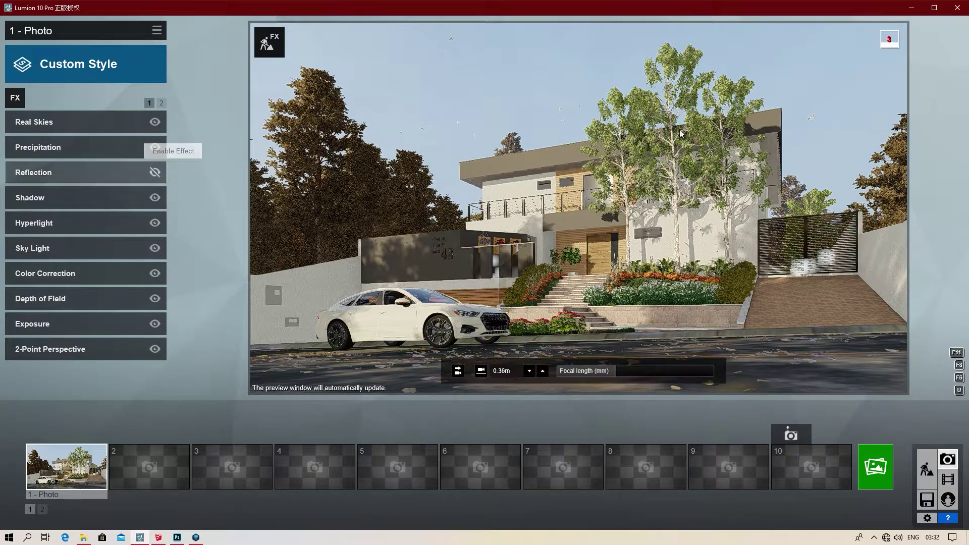
# - Minimise Lumion and SketchUp, select image 1 in the Render folder, and bring up Photoshop
pyautogui.click(914, 7)
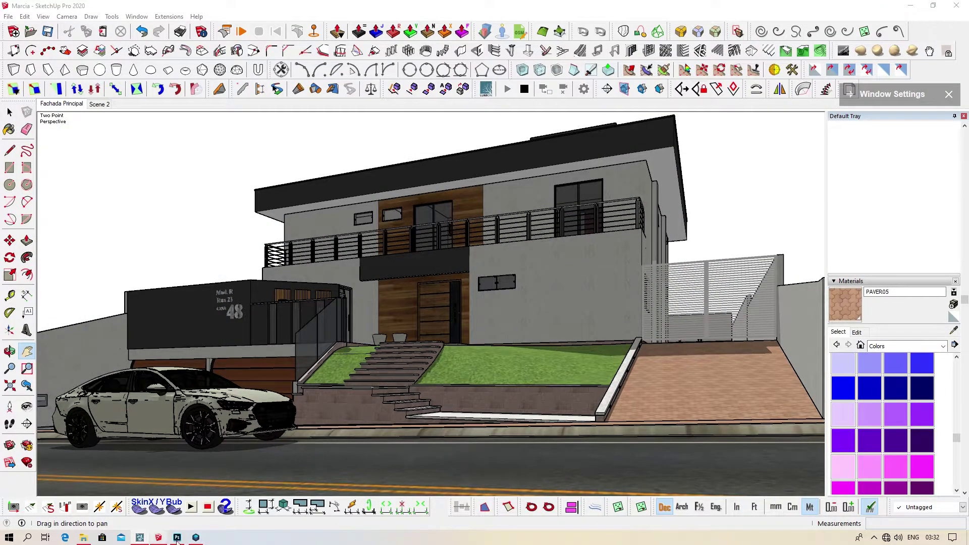
pyautogui.click(84, 537)
pyautogui.click(618, 171)
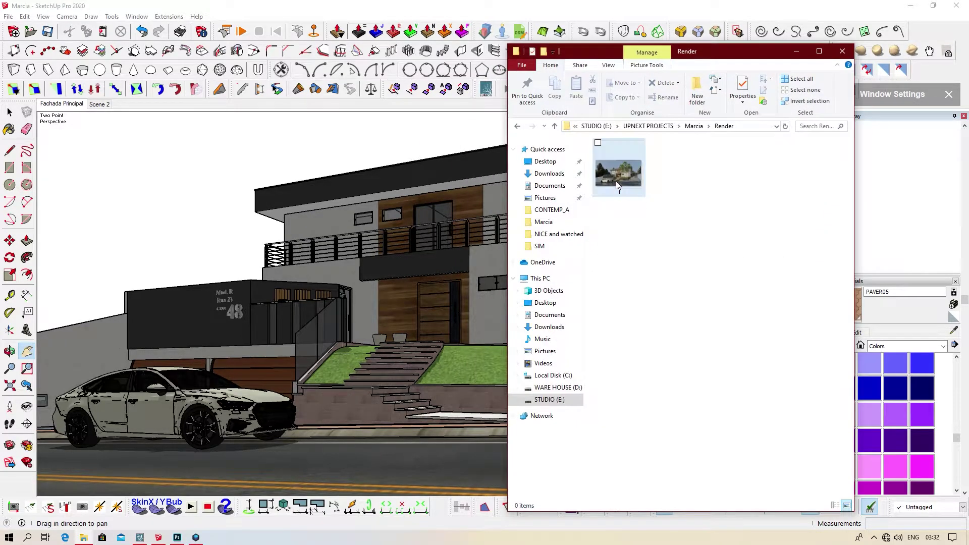
pyautogui.click(911, 6)
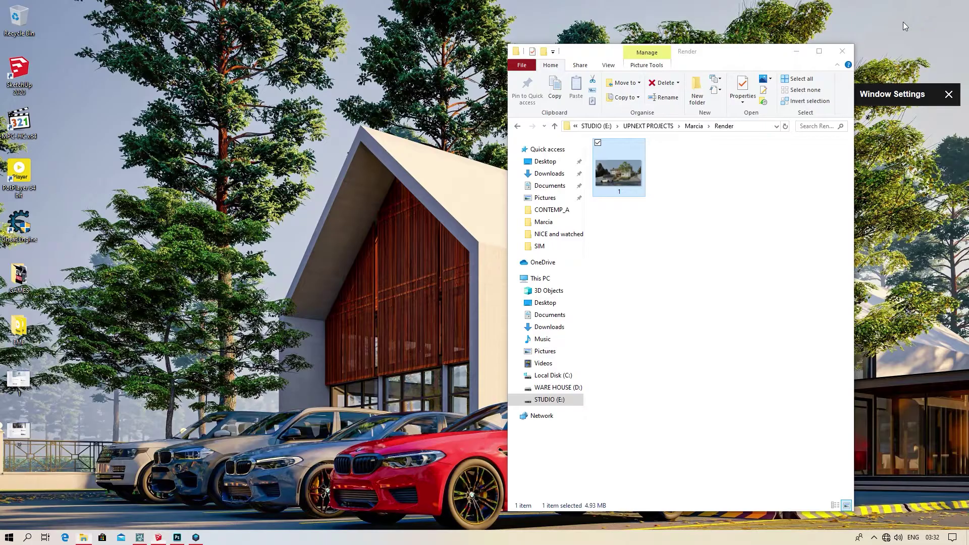
pyautogui.click(177, 537)
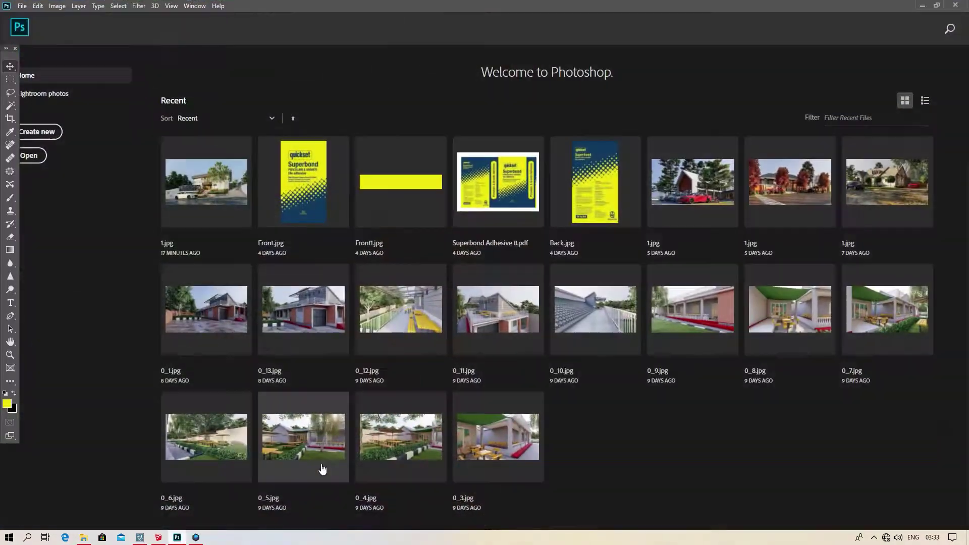
# - Open image 1 in Photoshop and brighten it by reapplying the last Camera Raw Filter
pyautogui.click(84, 537)
pyautogui.moveTo(617, 174); pyautogui.dragTo(432, 259)
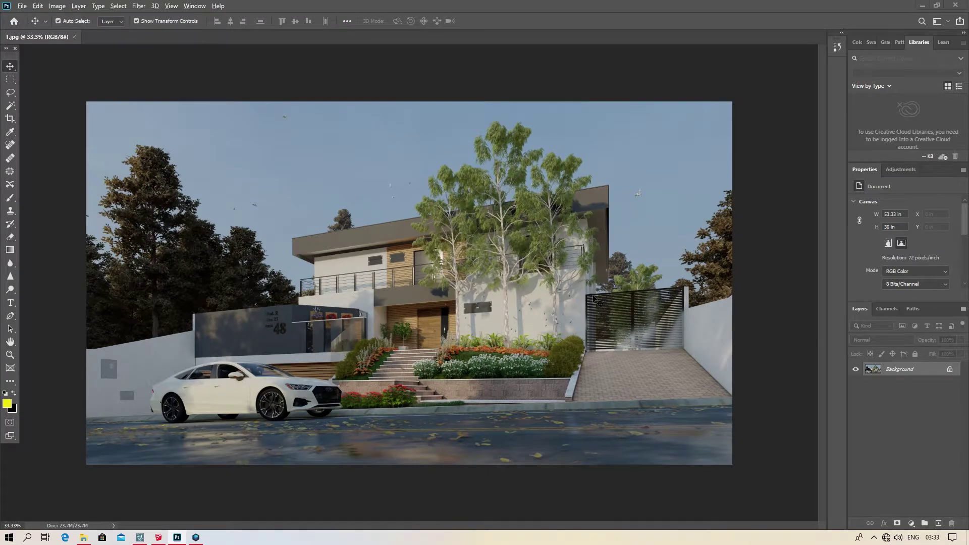
pyautogui.keyDown('alt'); pyautogui.scroll(2, 598, 302); pyautogui.keyUp('alt')
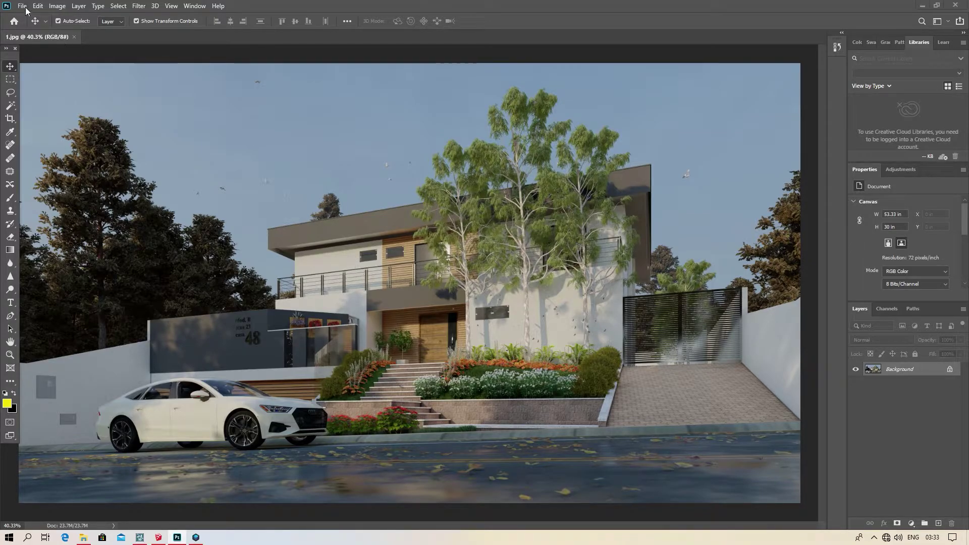
pyautogui.click(142, 7)
pyautogui.click(192, 18)
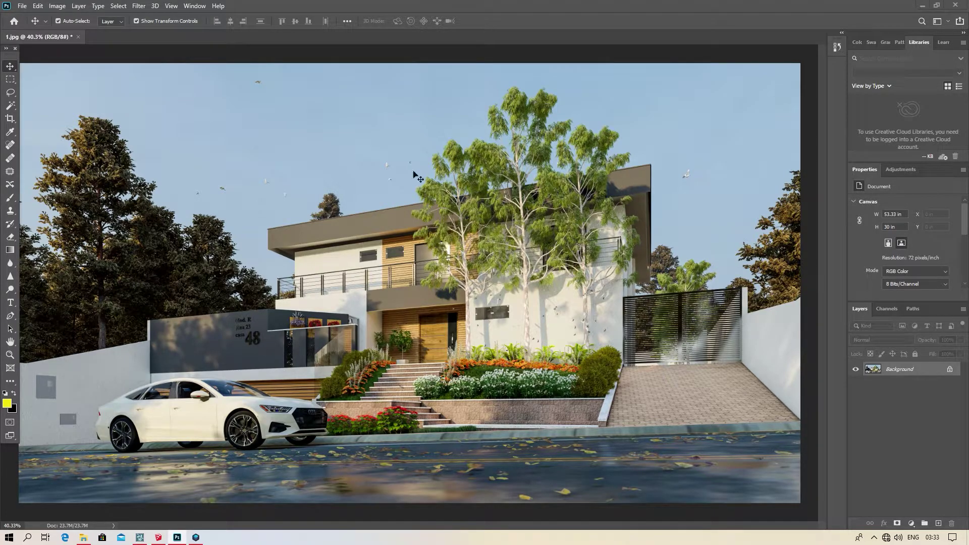
# - Save the render as a quality-12 progressive JPEG and minimise Photoshop
pyautogui.click(22, 6)
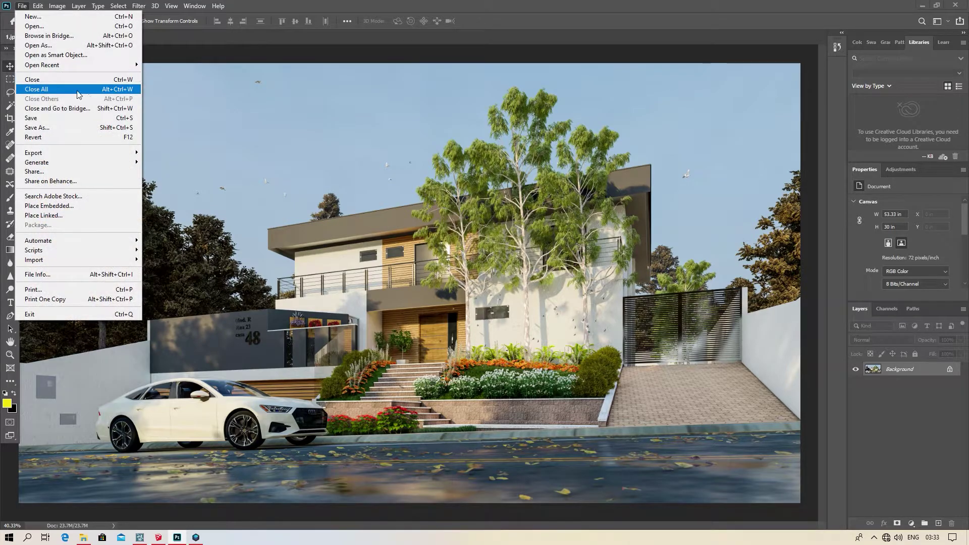
pyautogui.click(92, 127)
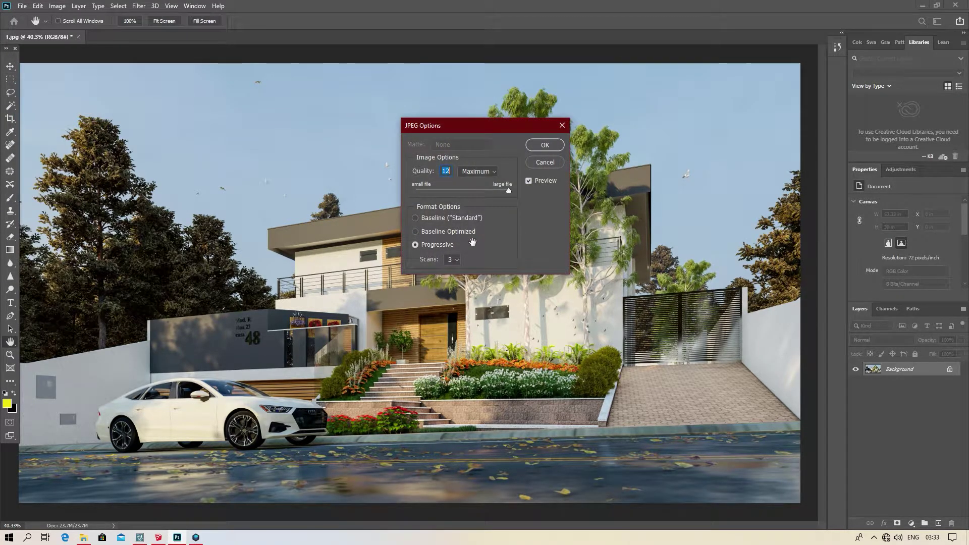
pyautogui.press('Return')
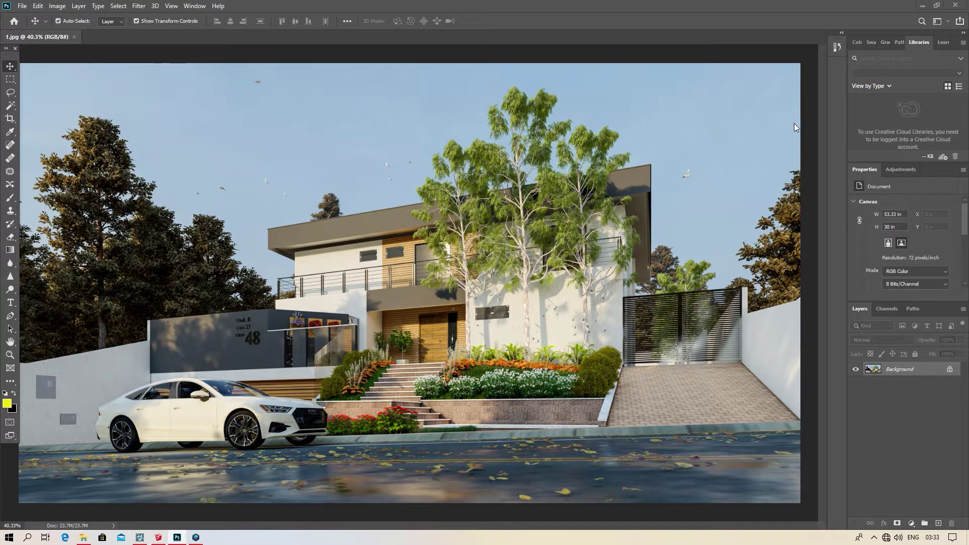
pyautogui.click(922, 7)
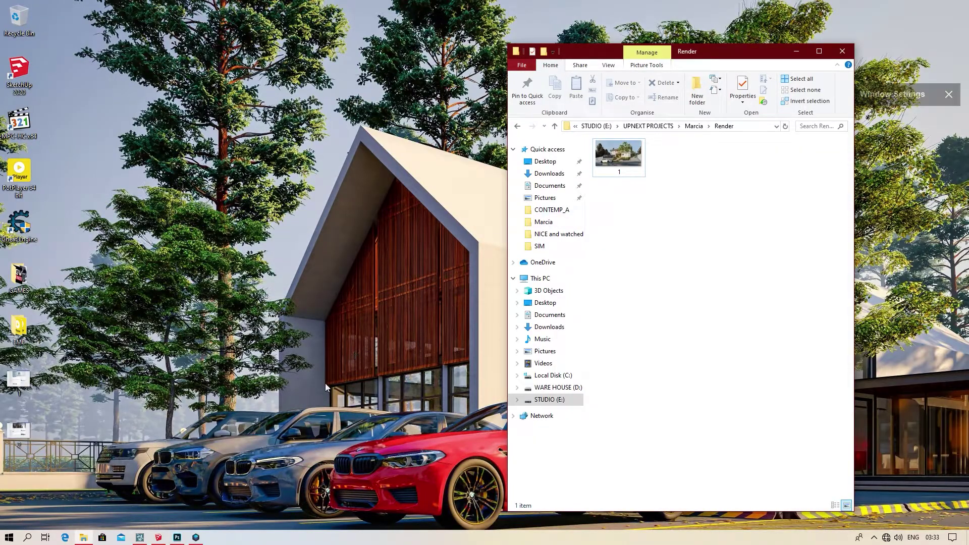
# - Open render 1.jpg in Luminar via Edit Single Image and zoom to fit (39%)
pyautogui.click(197, 538)
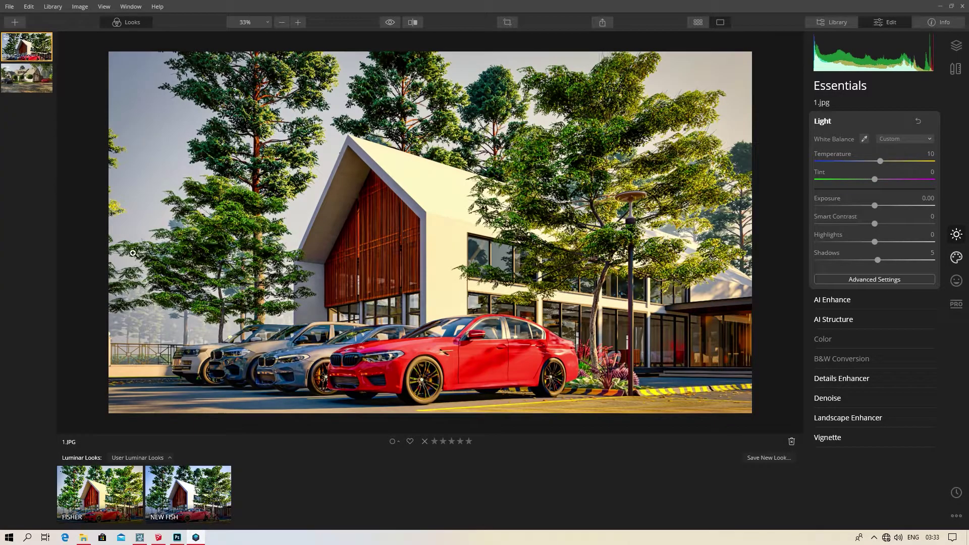
pyautogui.click(21, 23)
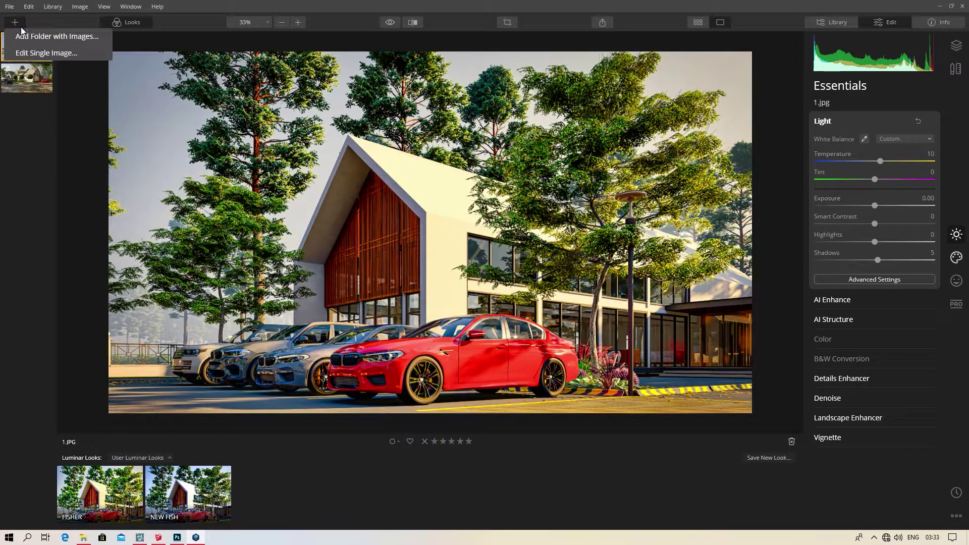
pyautogui.click(50, 53)
pyautogui.doubleClick(147, 87)
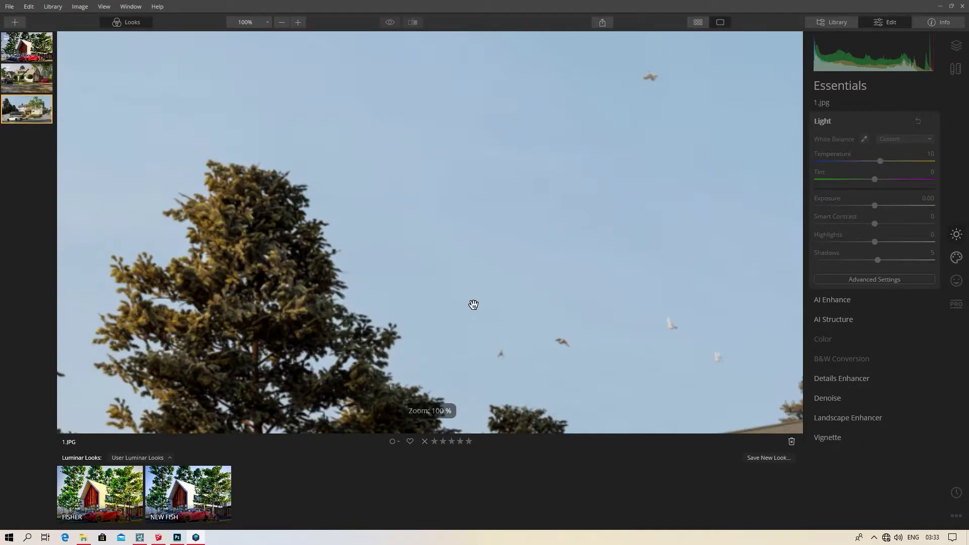
pyautogui.click(473, 307)
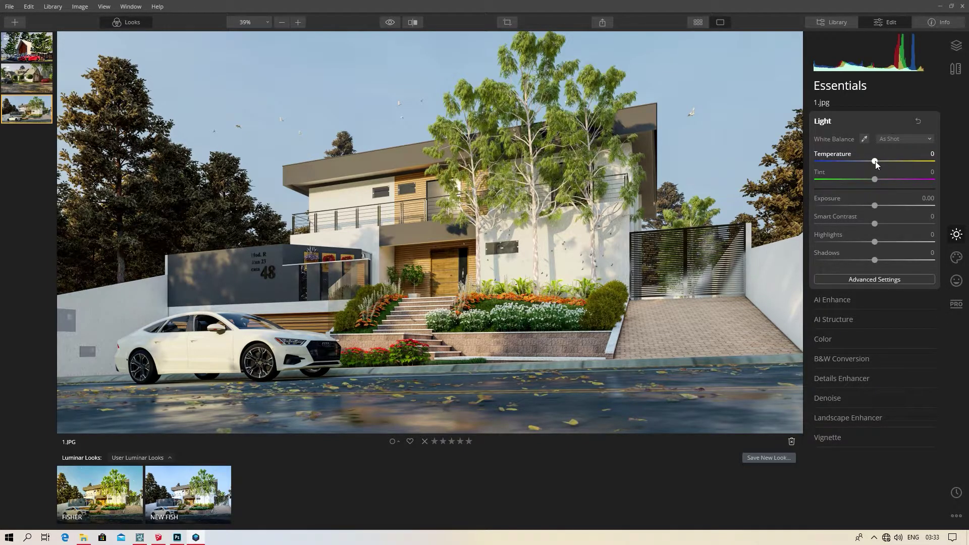
# - Set Essentials Light to Temperature -15, Smart Contrast 10 and Shadows 5, then collapse Light
pyautogui.moveTo(875, 161); pyautogui.dragTo(868, 162)
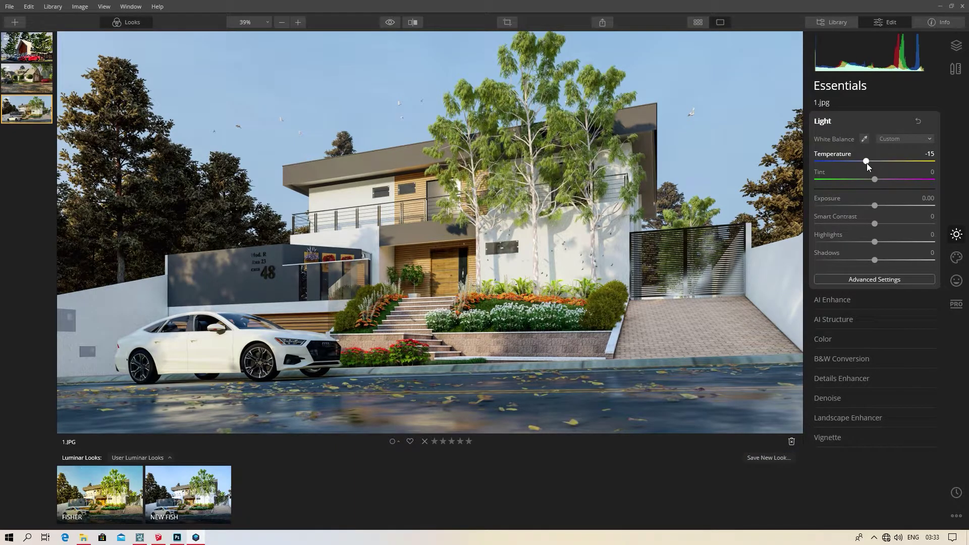
pyautogui.moveTo(877, 223); pyautogui.dragTo(880, 224)
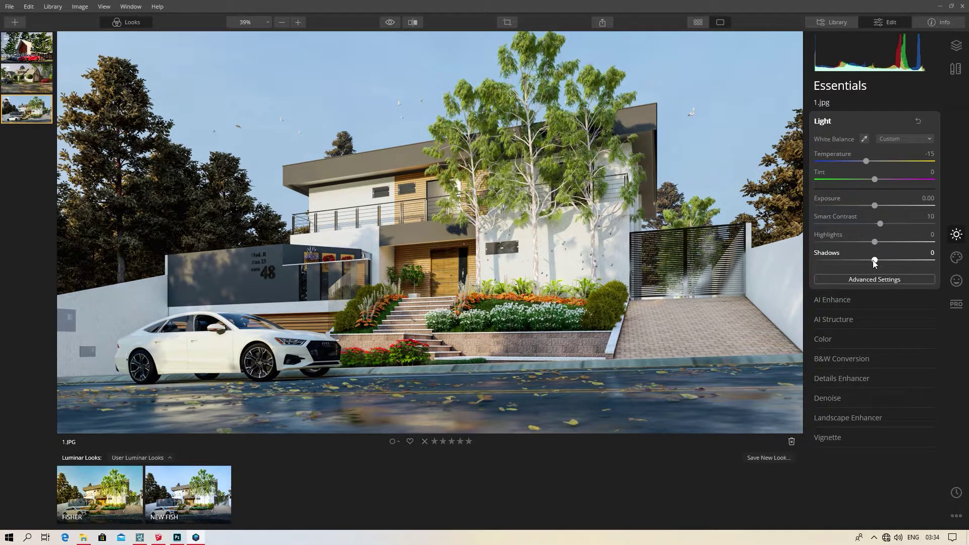
pyautogui.moveTo(875, 261); pyautogui.dragTo(878, 261)
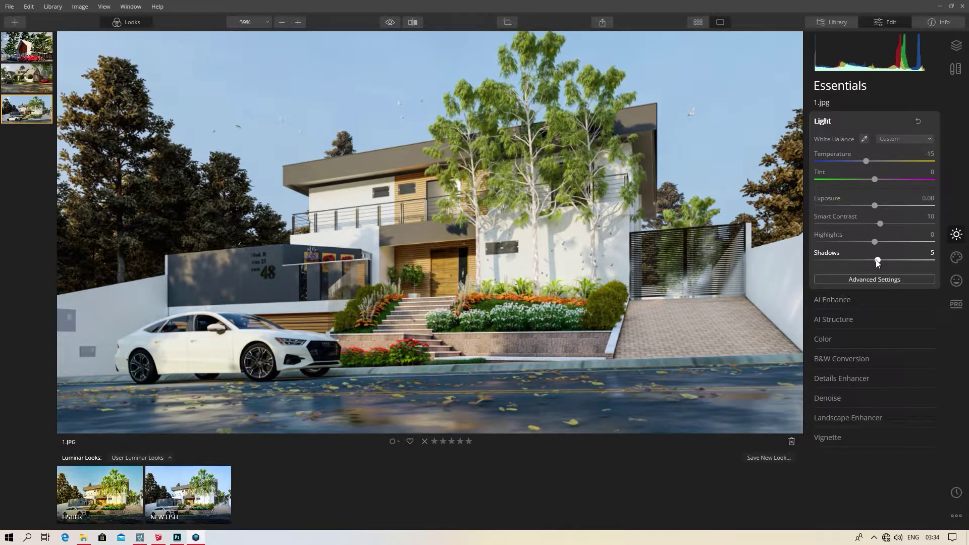
pyautogui.click(841, 121)
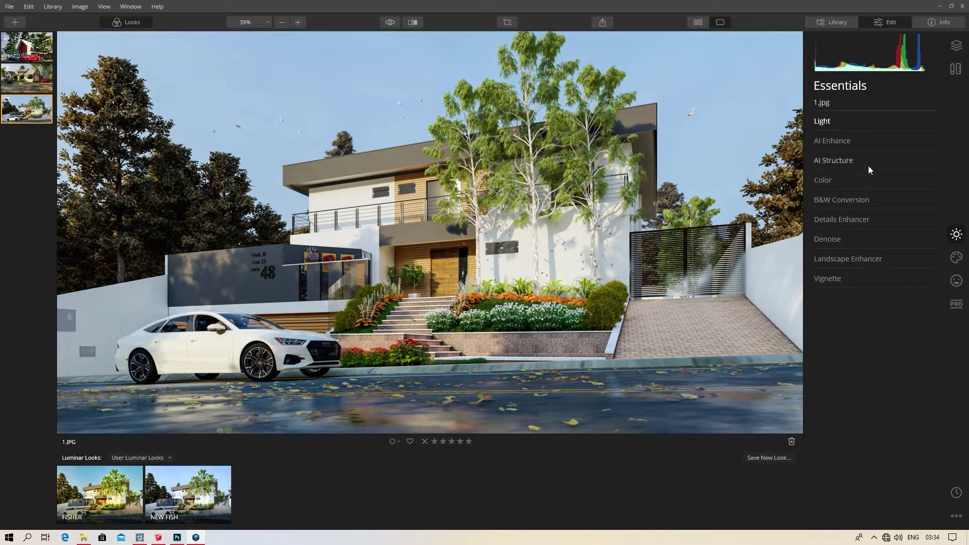
# - Raise AI Enhance's AI Accent to 20 and check it with the Before/After divider
pyautogui.click(844, 141)
pyautogui.moveTo(836, 162); pyautogui.dragTo(841, 163)
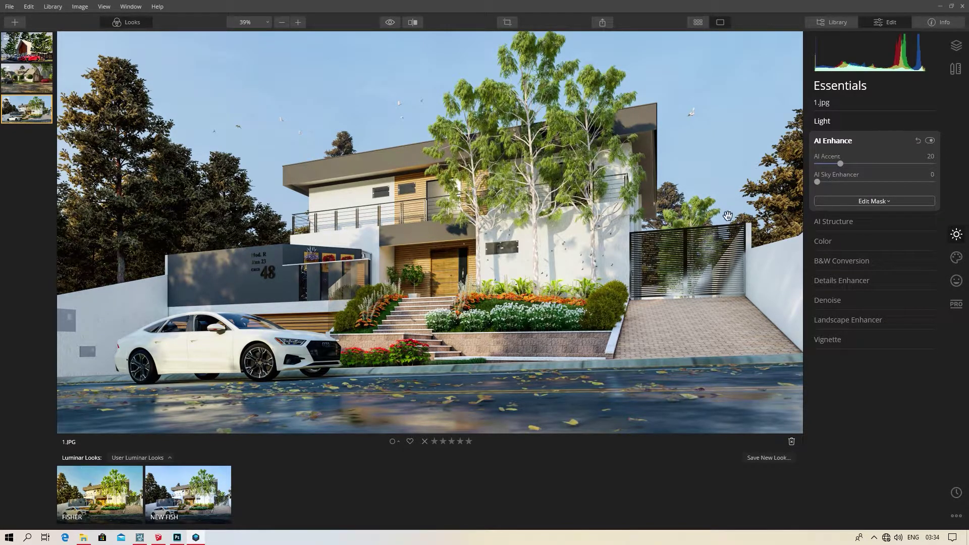
pyautogui.click(412, 22)
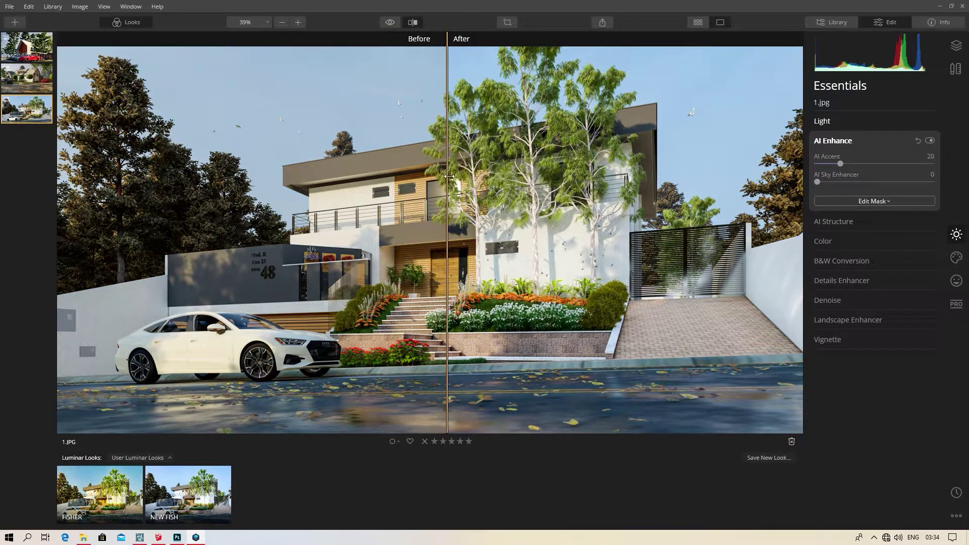
pyautogui.moveTo(449, 177)
pyautogui.mouseDown()
pyautogui.moveTo(389, 177)
pyautogui.moveTo(628, 177)
pyautogui.moveTo(399, 177)
pyautogui.mouseUp()
pyautogui.click(415, 25)
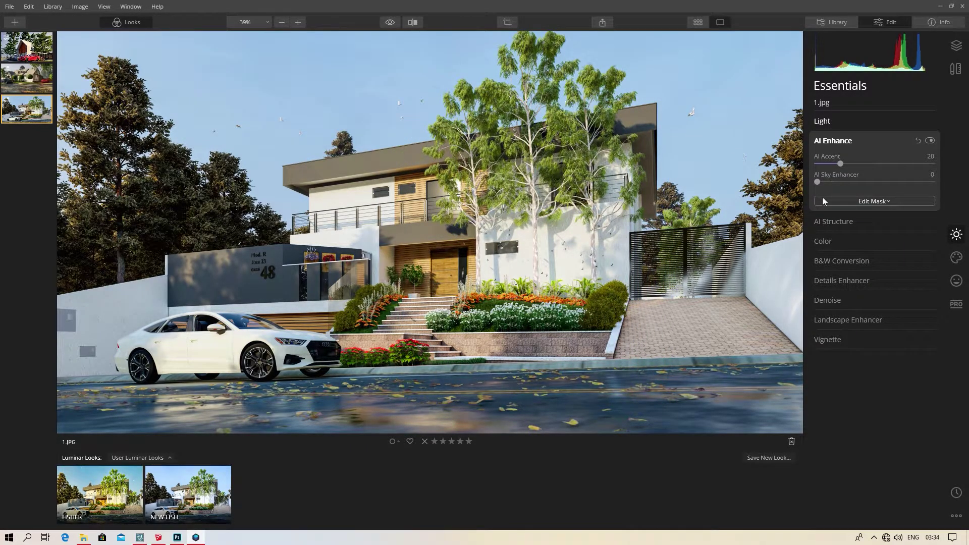
pyautogui.click(852, 142)
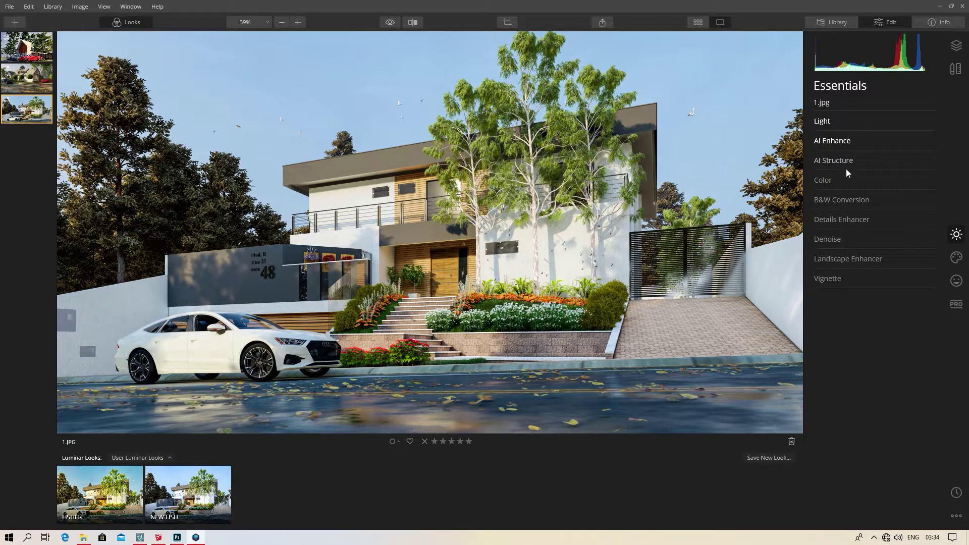
pyautogui.click(854, 220)
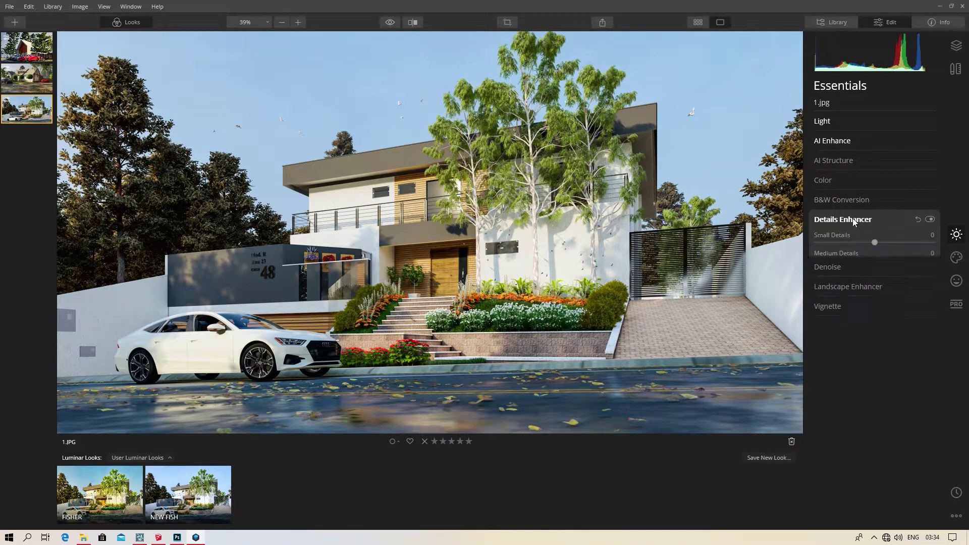
# - Set Details Enhancer to Small 6, Medium 10, Large 13 and Sharpen 2
pyautogui.moveTo(876, 243); pyautogui.dragTo(885, 279)
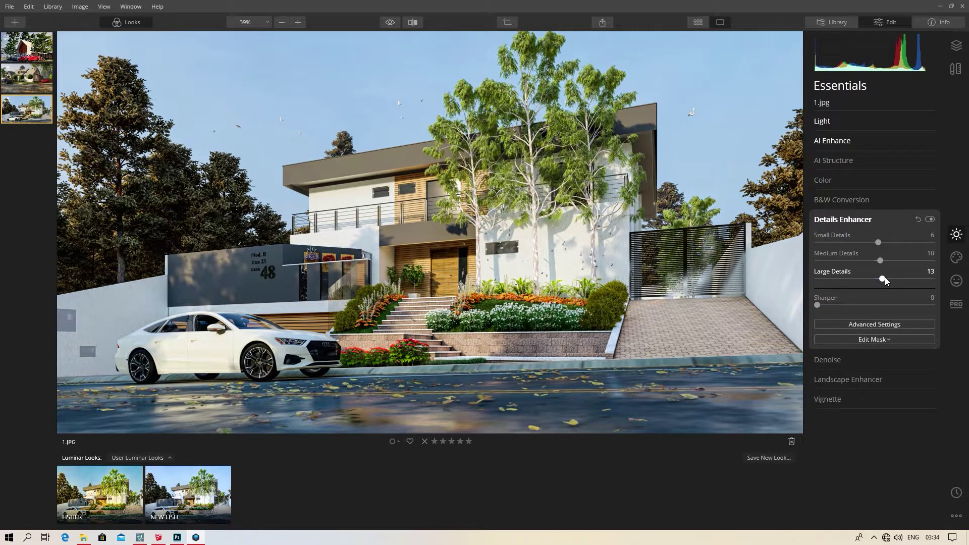
pyautogui.moveTo(819, 306); pyautogui.dragTo(821, 305)
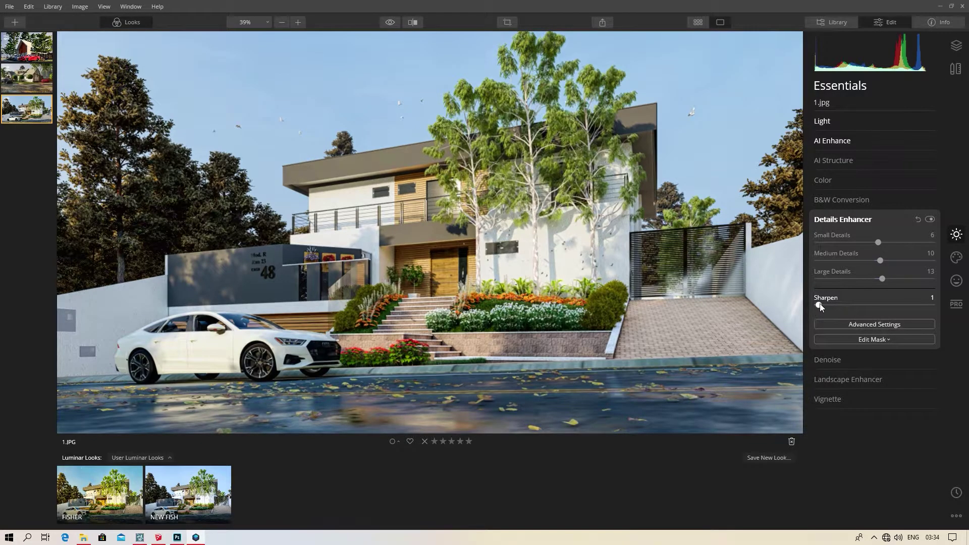
pyautogui.click(858, 219)
# - Set Denoise to Luminosity 49 and Color 16
pyautogui.click(859, 240)
pyautogui.moveTo(821, 262)
pyautogui.mouseDown()
pyautogui.moveTo(873, 265)
pyautogui.moveTo(876, 280)
pyautogui.mouseUp()
pyautogui.click(858, 240)
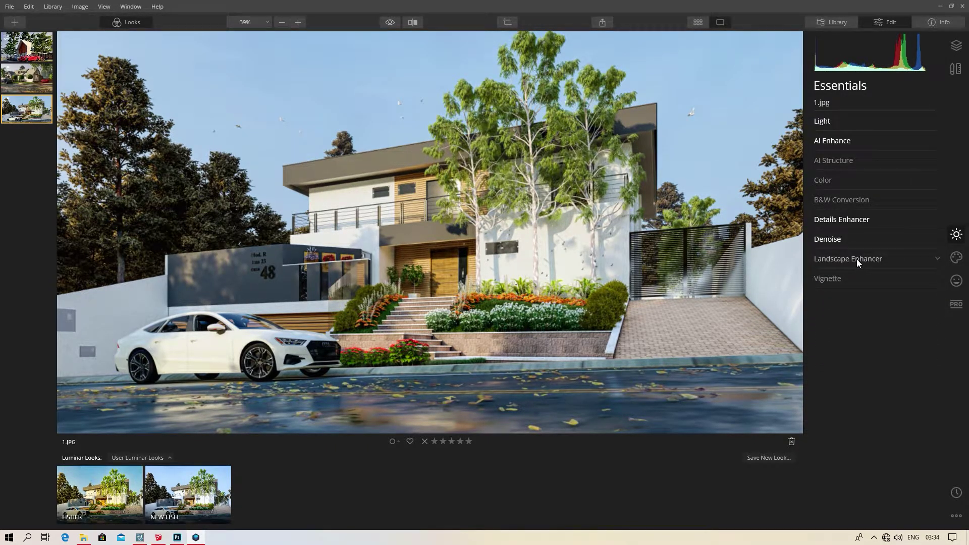
# - Apply Landscape Enhancer Dehaze, trying 57 before settling on 20
pyautogui.click(857, 259)
pyautogui.moveTo(841, 280); pyautogui.dragTo(885, 283)
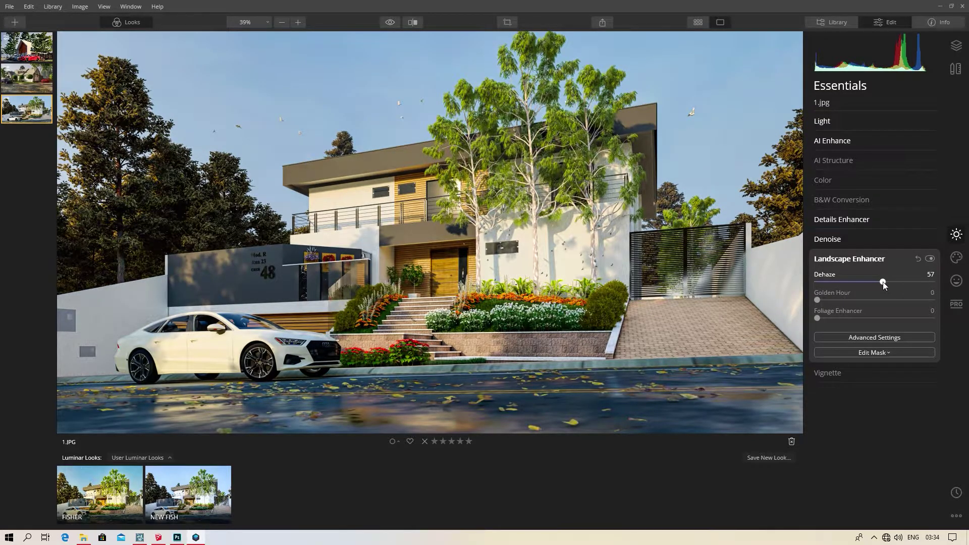
pyautogui.moveTo(883, 282); pyautogui.dragTo(841, 282)
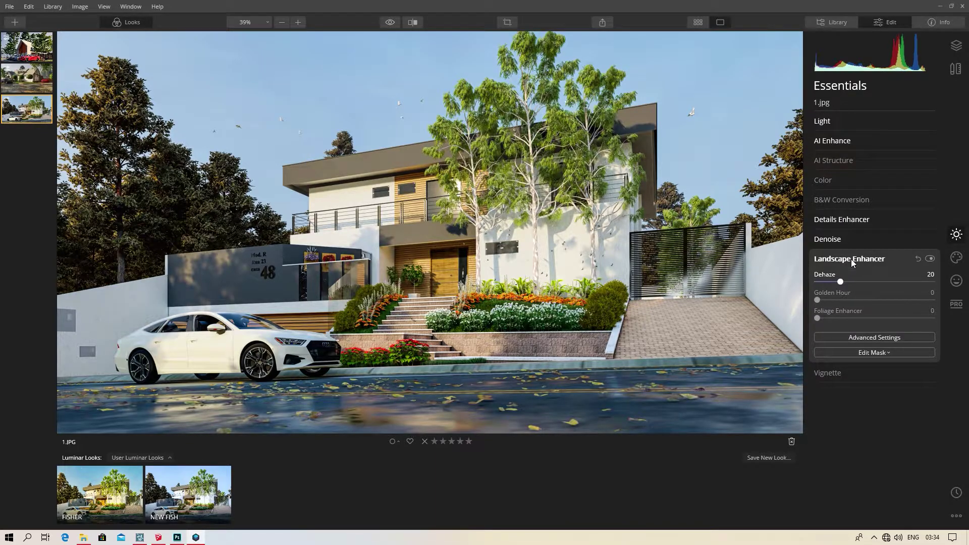
pyautogui.click(843, 123)
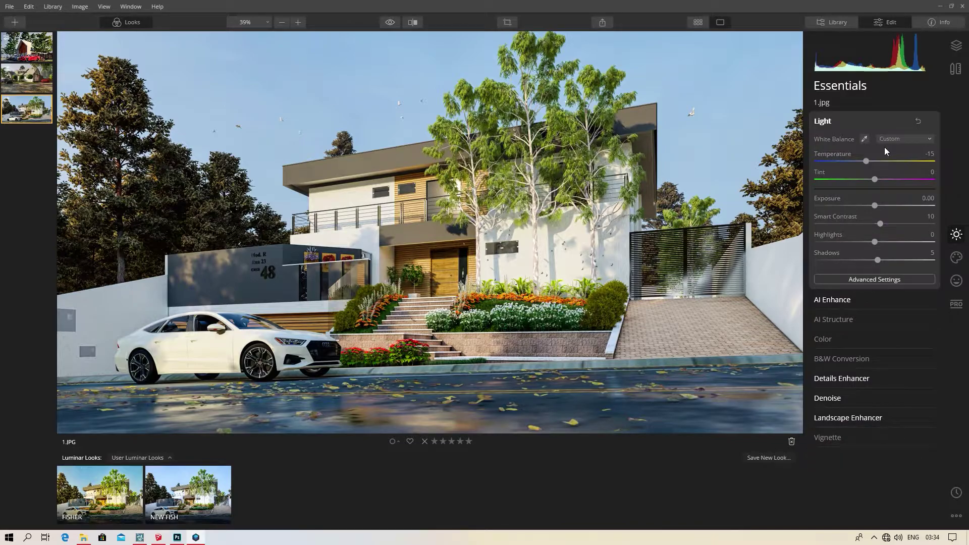
# - Cool the Temperature slightly further and add a Landscape Enhancer Golden Hour of 8
pyautogui.moveTo(866, 161); pyautogui.dragTo(861, 162)
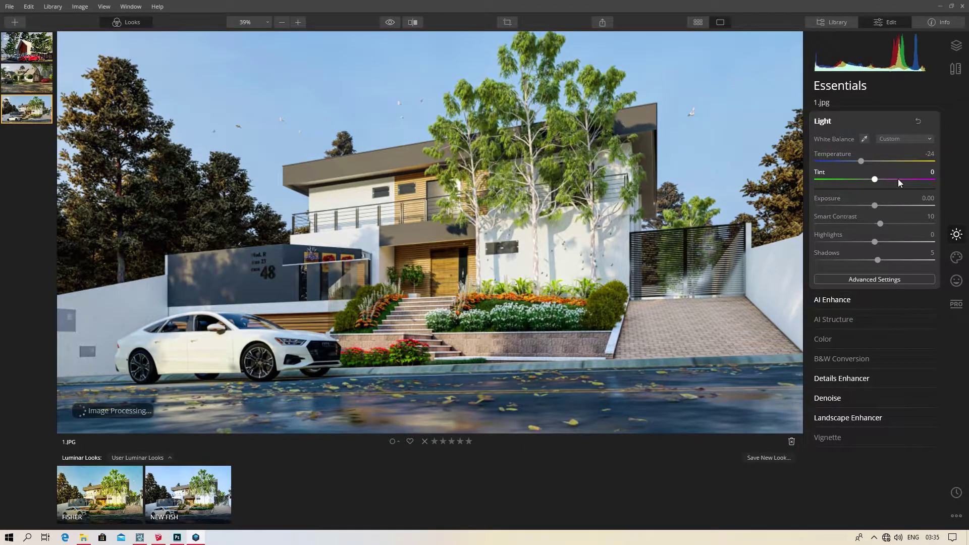
pyautogui.click(836, 119)
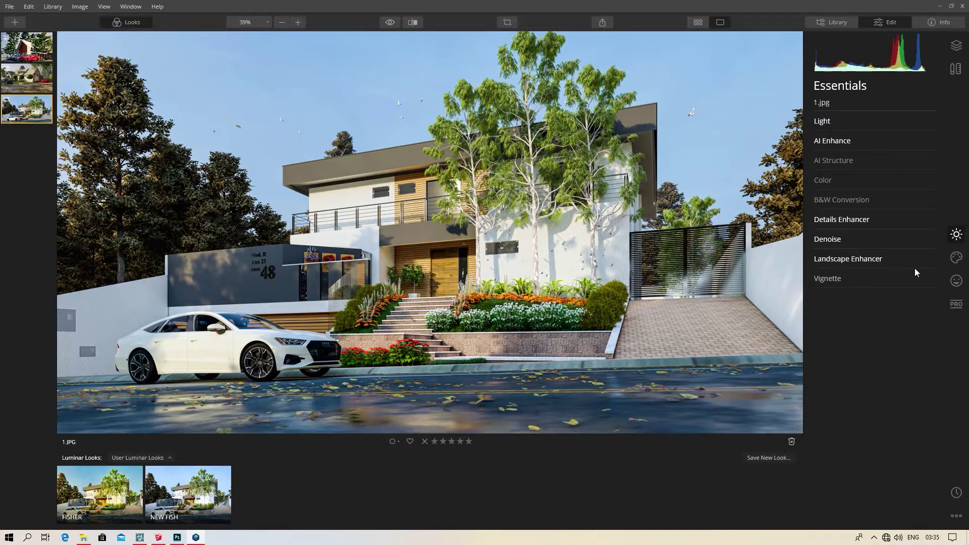
pyautogui.click(845, 262)
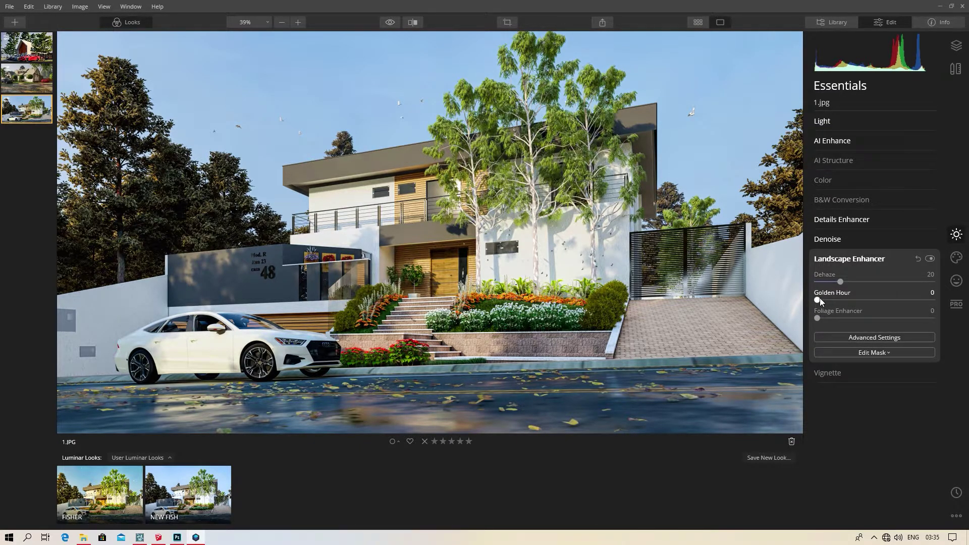
pyautogui.moveTo(818, 299); pyautogui.dragTo(828, 300)
pyautogui.click(864, 258)
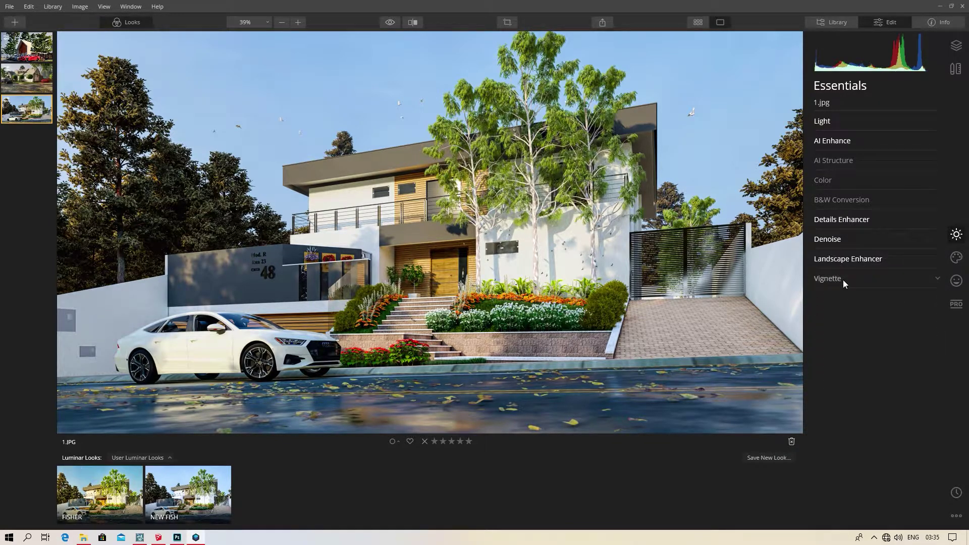
# - Add a vignette with Amount -30 and Inner Light 11
pyautogui.click(843, 280)
pyautogui.moveTo(875, 316); pyautogui.dragTo(858, 317)
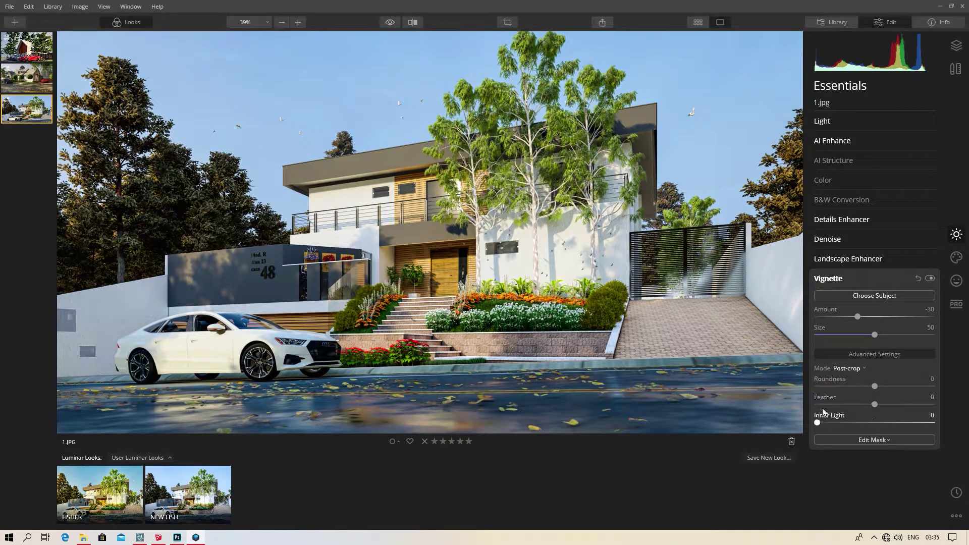
pyautogui.moveTo(822, 422); pyautogui.dragTo(831, 424)
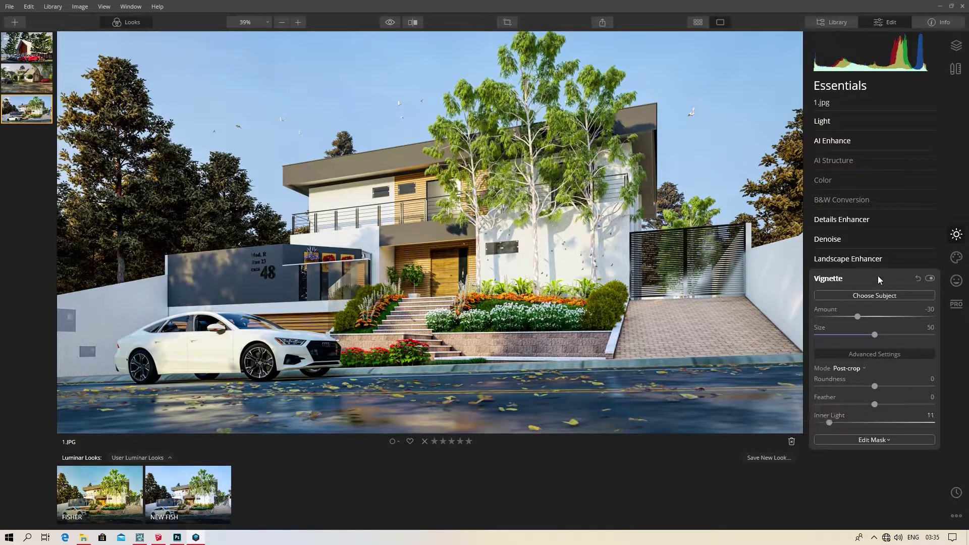
# - Compare the vignetted render against the original using the Before/After divider
pyautogui.click(413, 22)
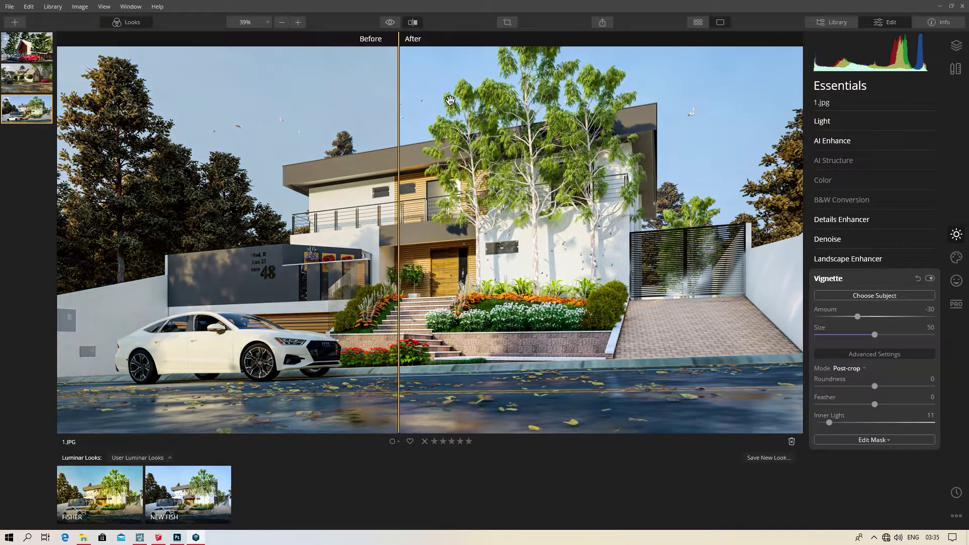
pyautogui.moveTo(401, 155)
pyautogui.mouseDown()
pyautogui.moveTo(434, 155)
pyautogui.moveTo(174, 165)
pyautogui.moveTo(649, 171)
pyautogui.moveTo(277, 171)
pyautogui.moveTo(596, 177)
pyautogui.moveTo(464, 91)
pyautogui.mouseUp()
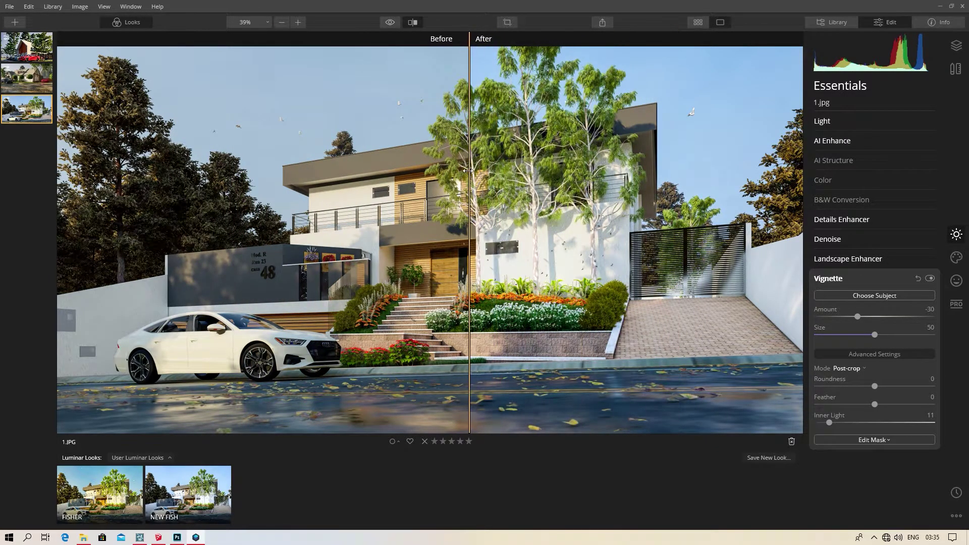
pyautogui.click(413, 22)
pyautogui.click(956, 257)
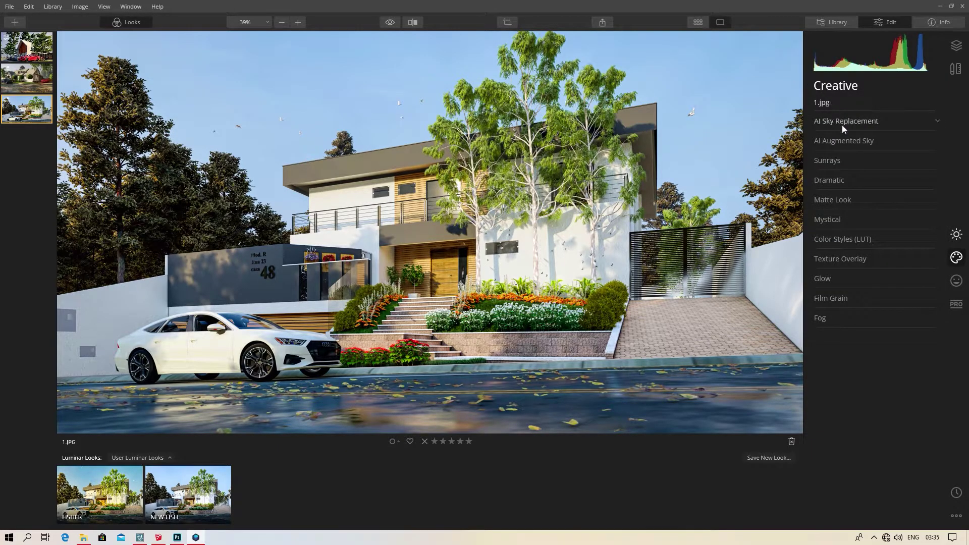
# - Apply a Dramatic amount of 3 and a Matte Look amount of 4
pyautogui.click(842, 125)
pyautogui.click(853, 121)
pyautogui.click(844, 179)
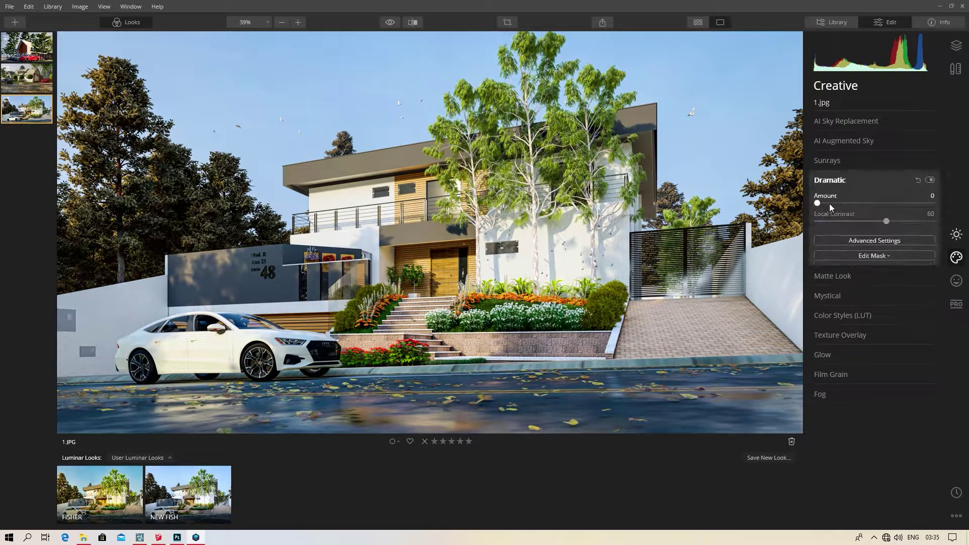
pyautogui.click(829, 179)
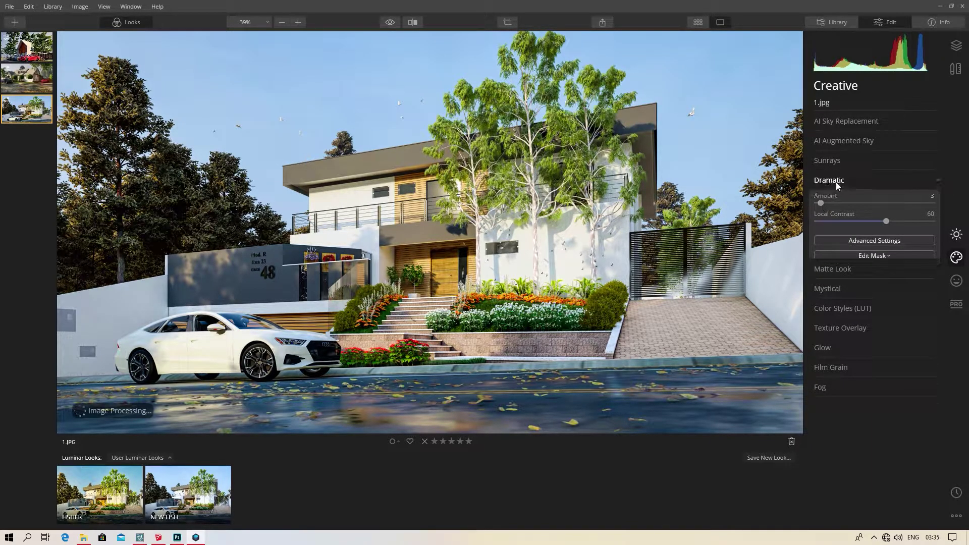
pyautogui.click(832, 203)
pyautogui.click(822, 223)
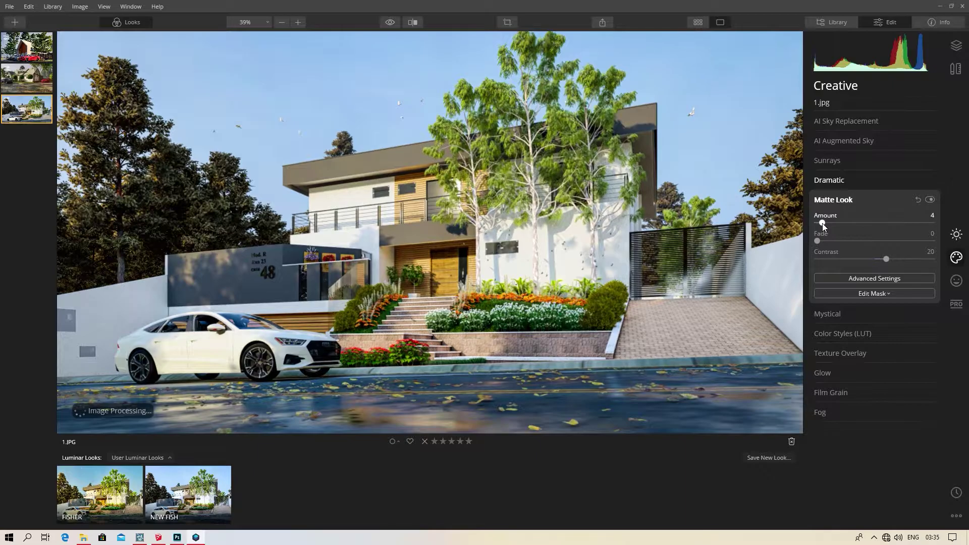
pyautogui.click(829, 201)
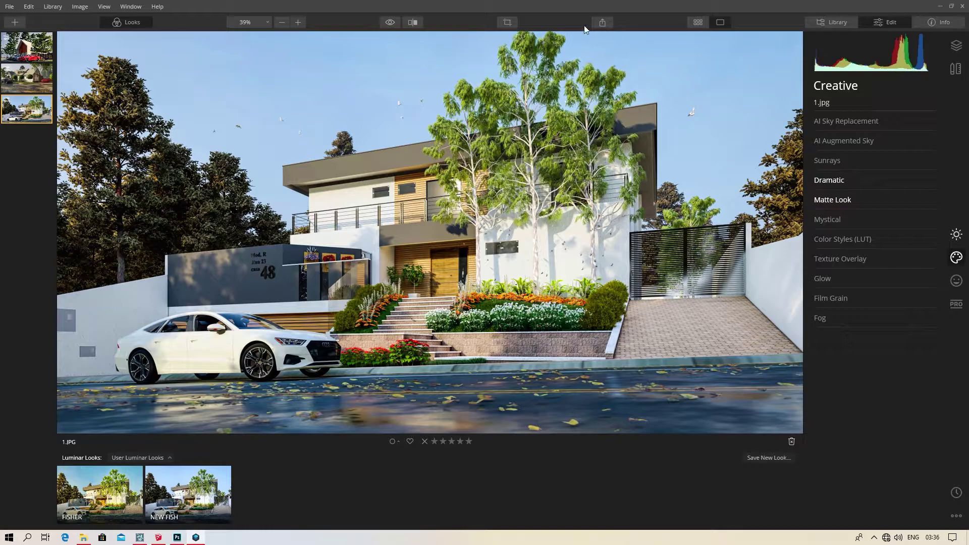
pyautogui.click(607, 24)
# - Export the 3840×2160 JPEG to STUDIO (E:) > UPNEXT PROJECTS > project > Render, replacing 1.jpg
pyautogui.click(637, 34)
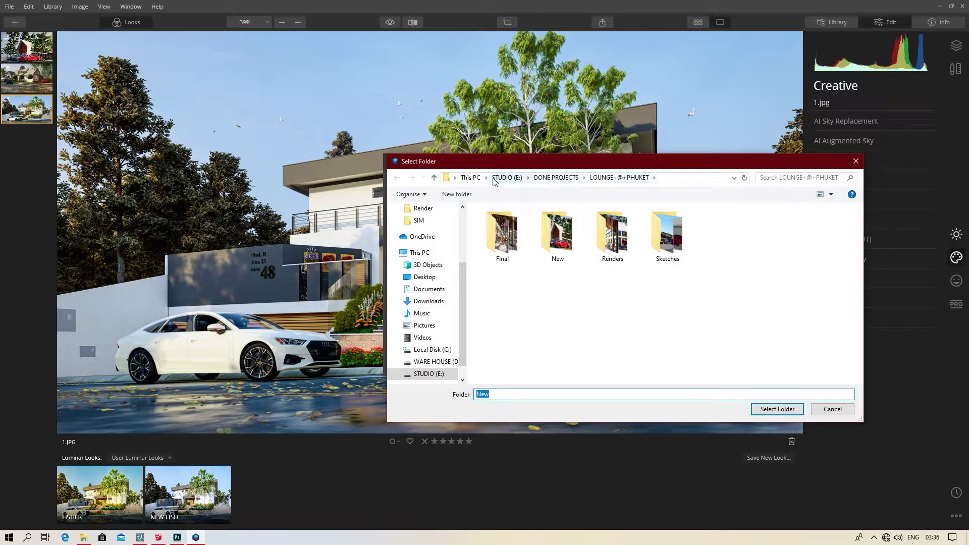
pyautogui.click(507, 178)
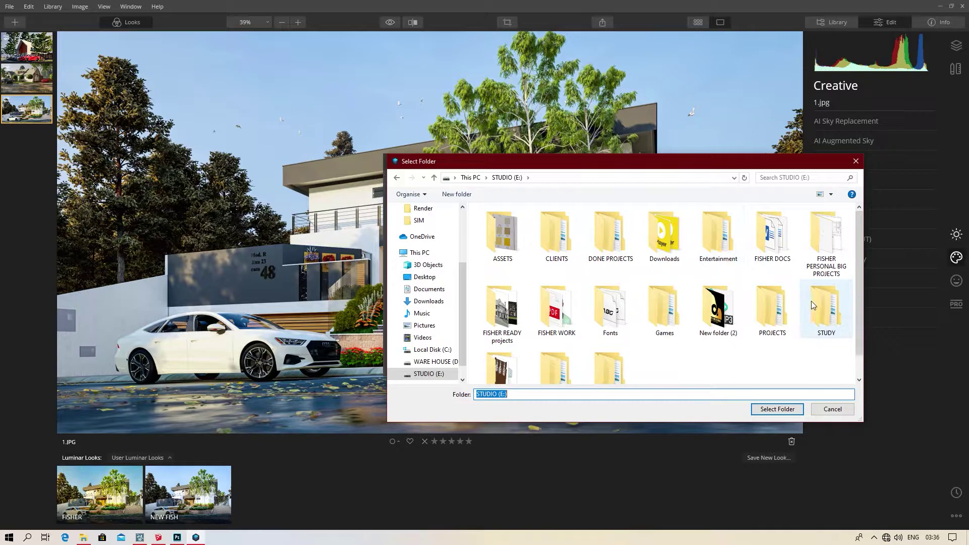
pyautogui.scroll(-1, 656, 323)
pyautogui.click(562, 348)
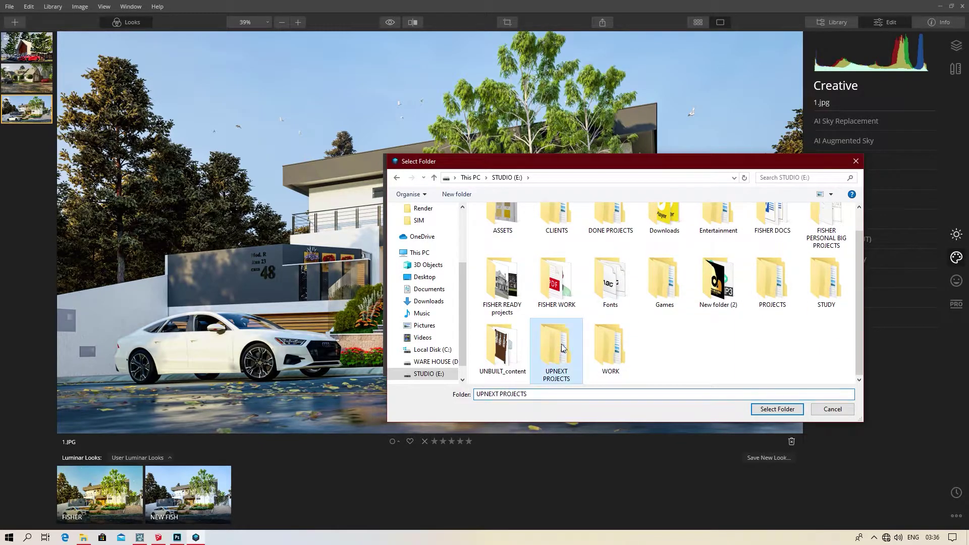
pyautogui.doubleClick(561, 348)
pyautogui.doubleClick(489, 239)
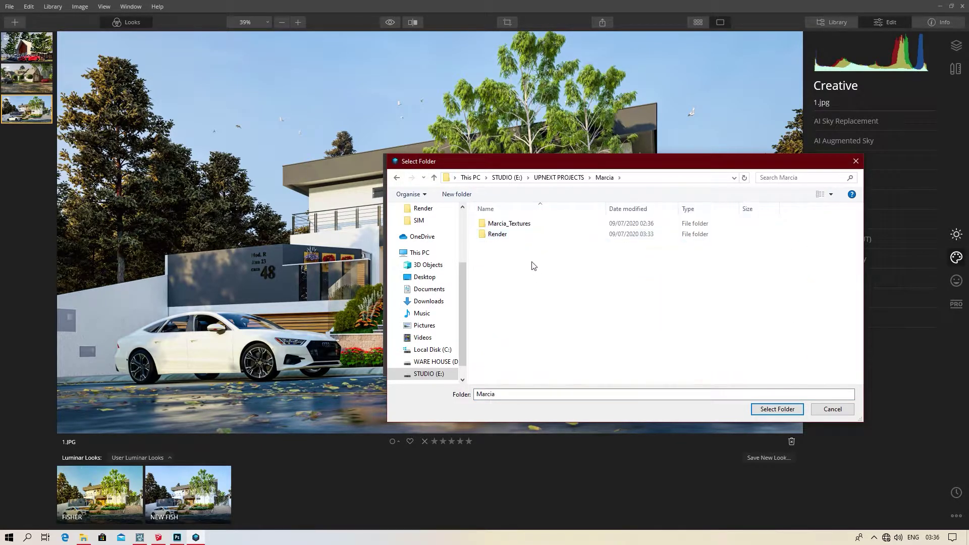
pyautogui.click(511, 235)
pyautogui.click(756, 408)
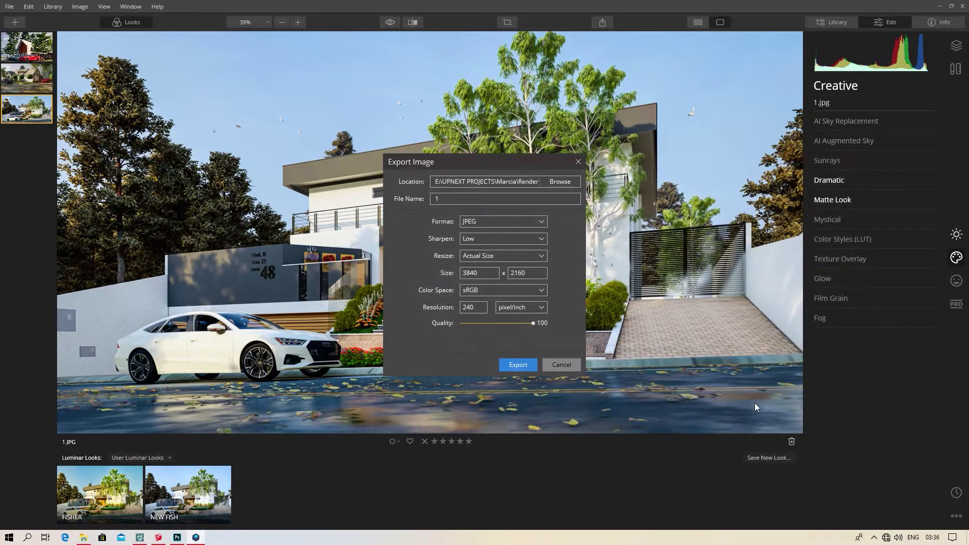
pyautogui.click(528, 364)
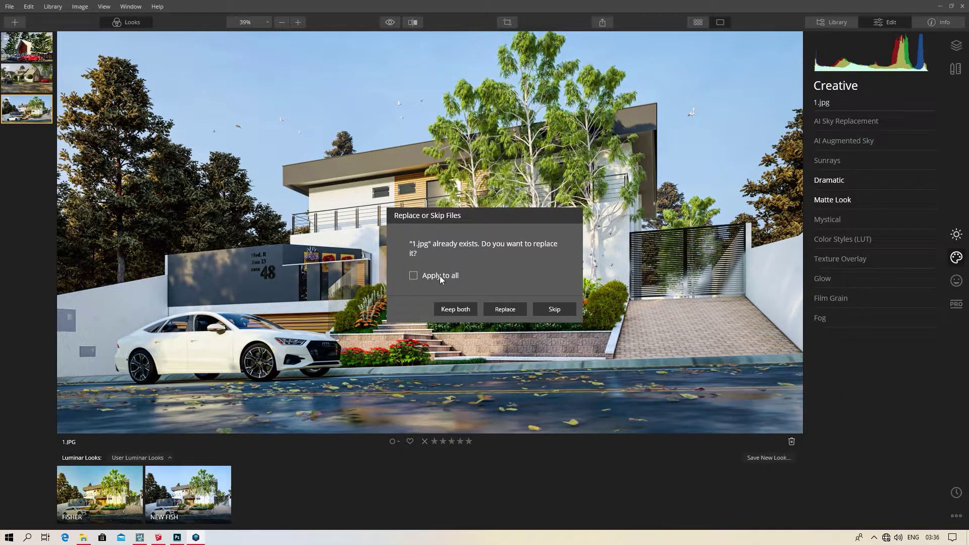
pyautogui.click(504, 310)
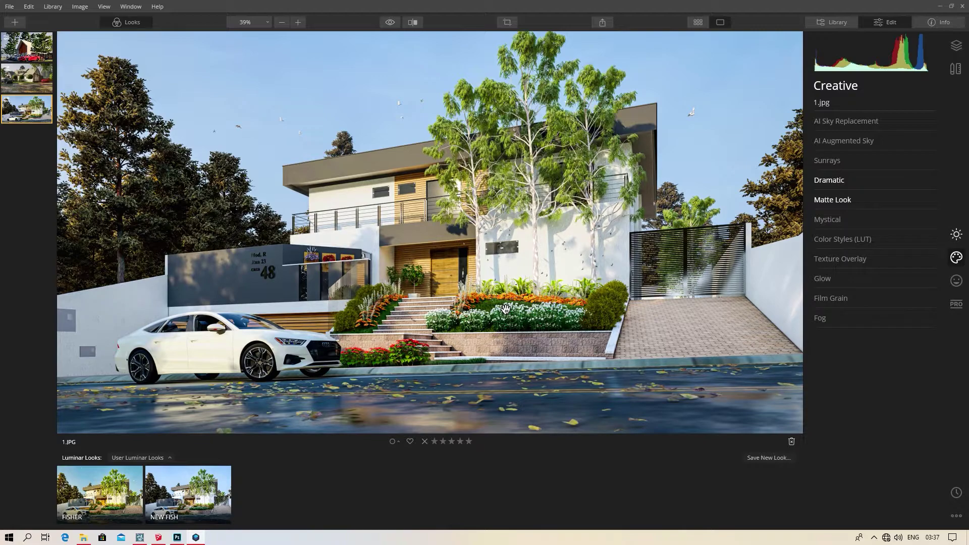
# - Minimize Luminar and preview the exported 1.jpg in Photos
pyautogui.click(939, 7)
pyautogui.moveTo(619, 158)
pyautogui.doubleClick(629, 149)
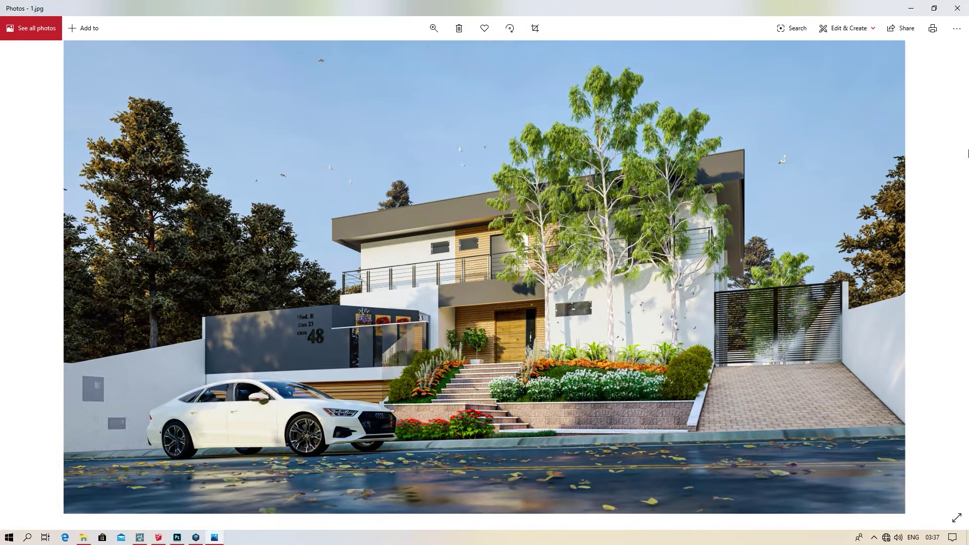
pyautogui.click(957, 8)
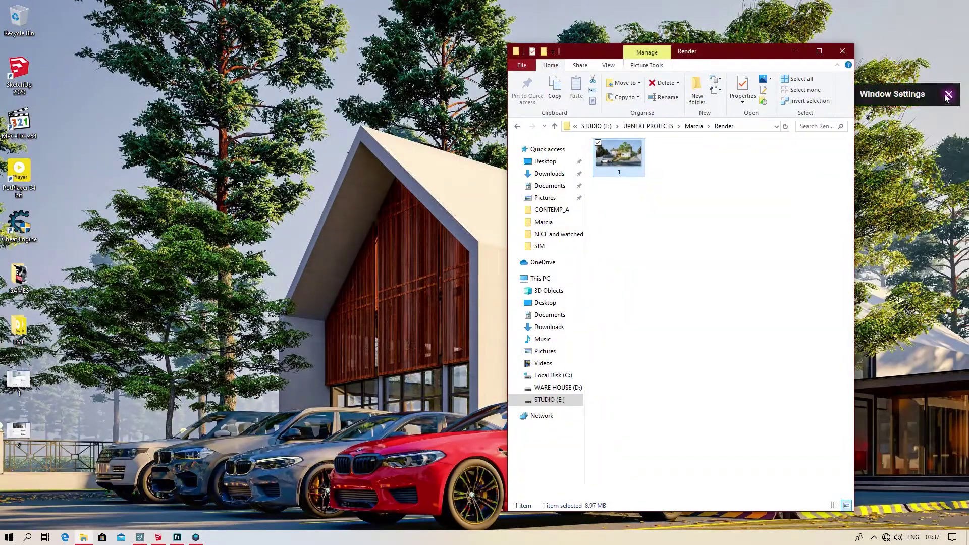
# - Set 1.jpg as the desktop background, then refresh the desktop to view it
pyautogui.rightClick(622, 157)
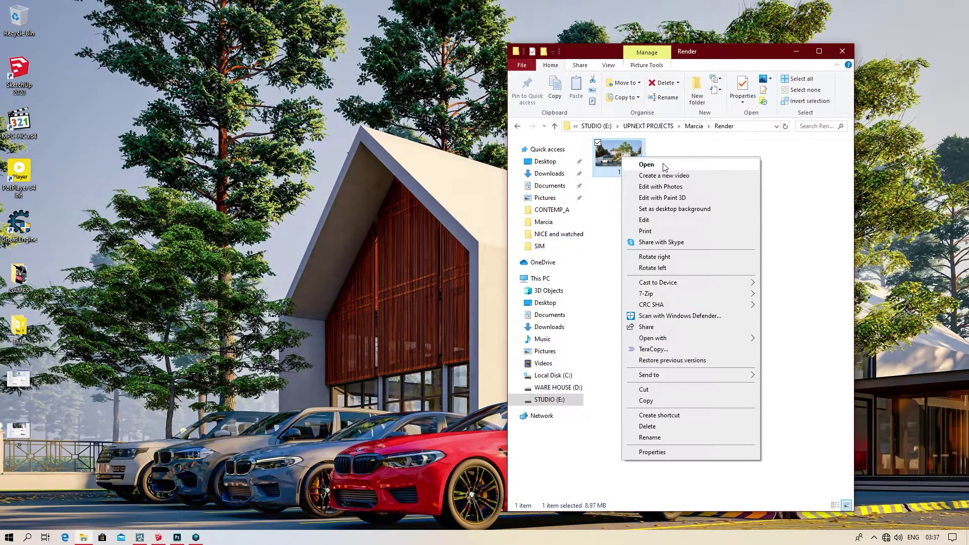
pyautogui.click(677, 208)
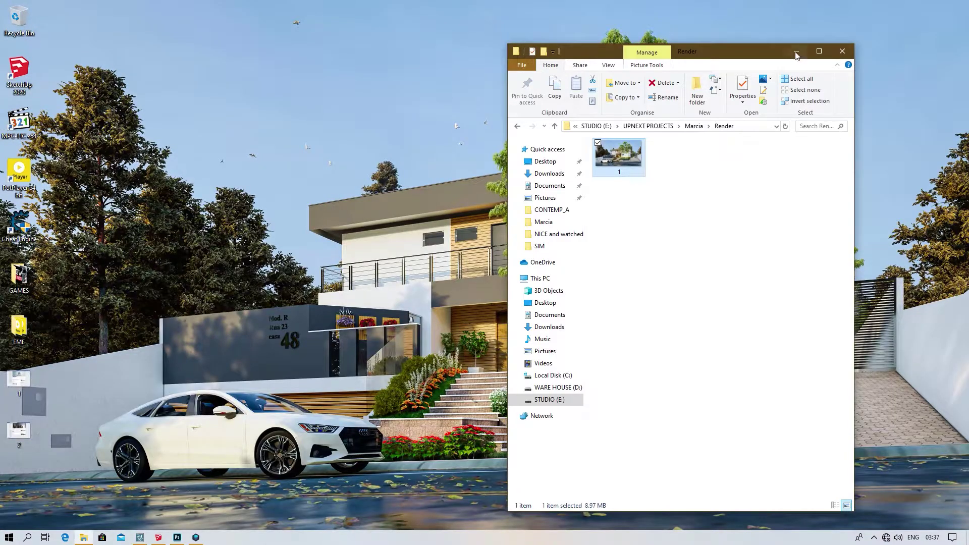
pyautogui.click(796, 51)
pyautogui.rightClick(805, 130)
pyautogui.click(911, 158)
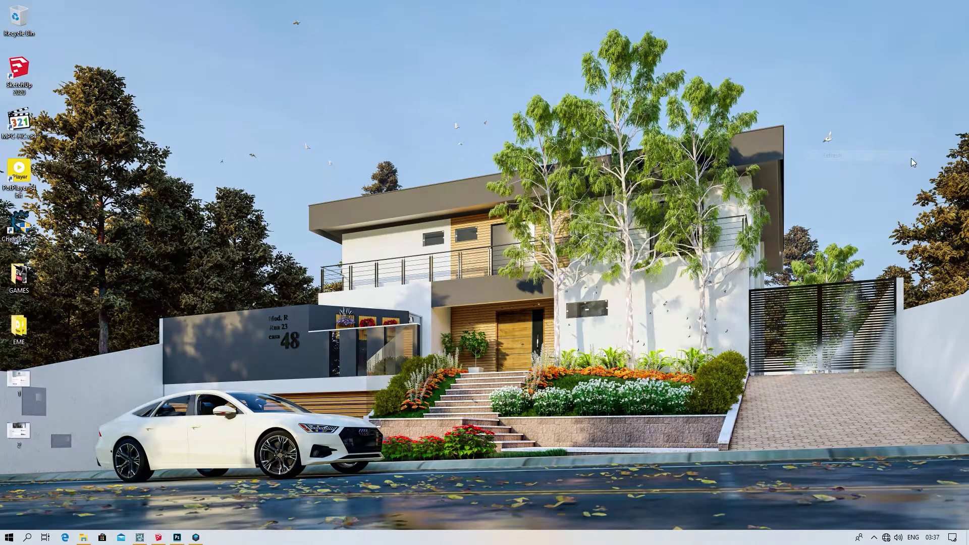